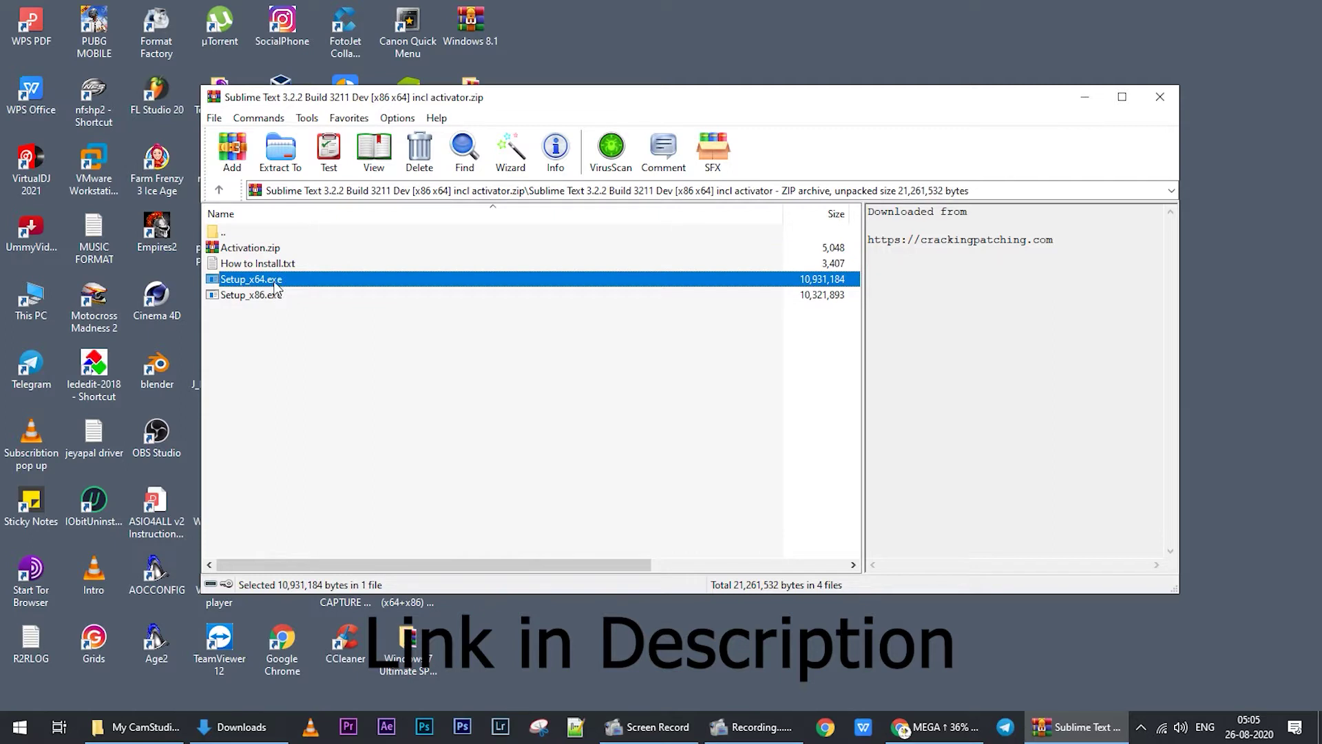
- Run Setup_x64.exe from the Sublime Text archive in WinRAR
double_click(275, 281)
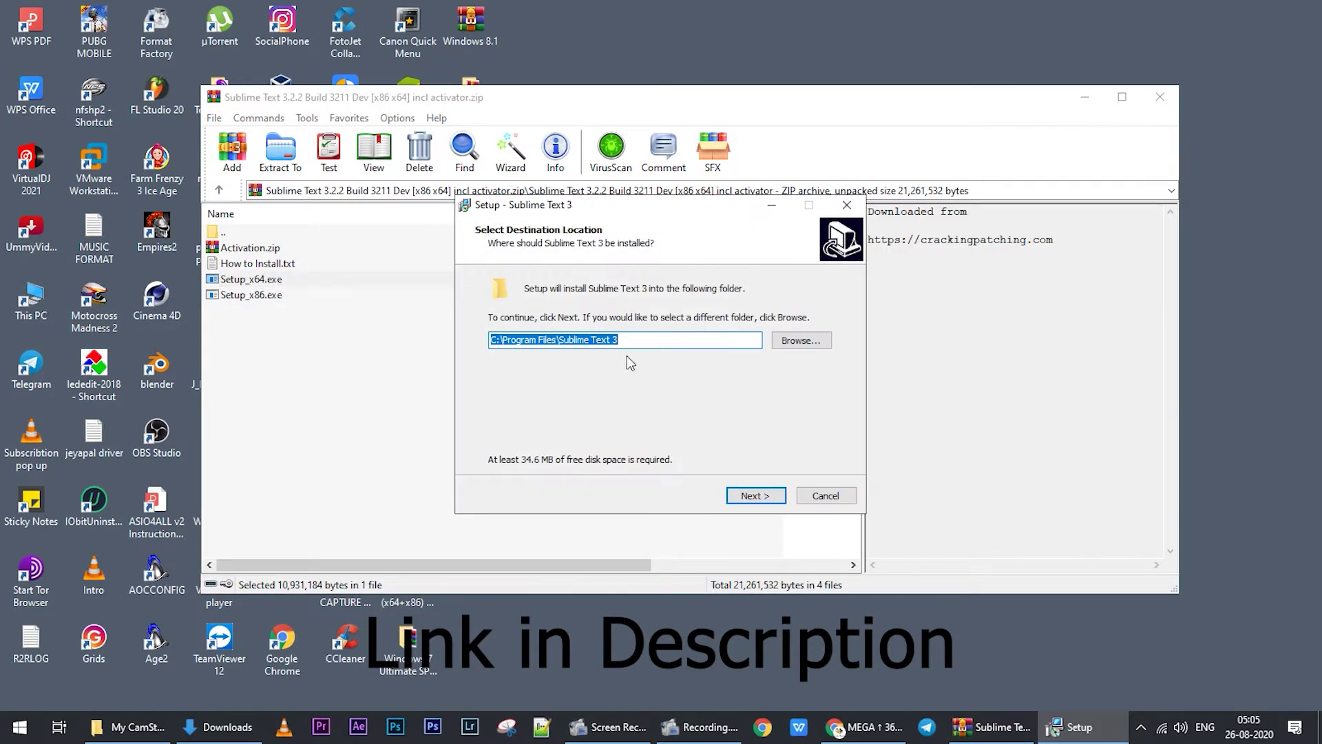
- Install Sublime Text 3 to C:\Program Files\Sublime Text 3 with 'Add to explorer context menu' ticked
click(754, 497)
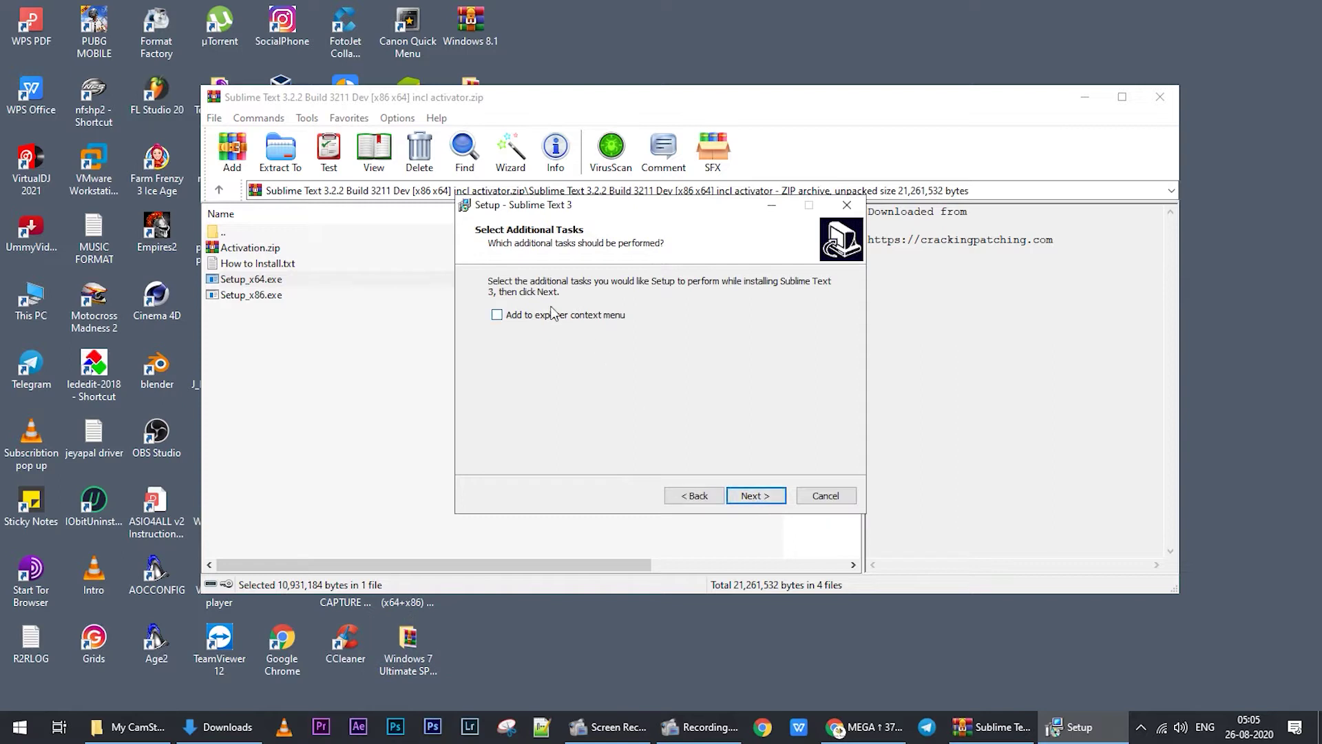
click(552, 315)
click(766, 501)
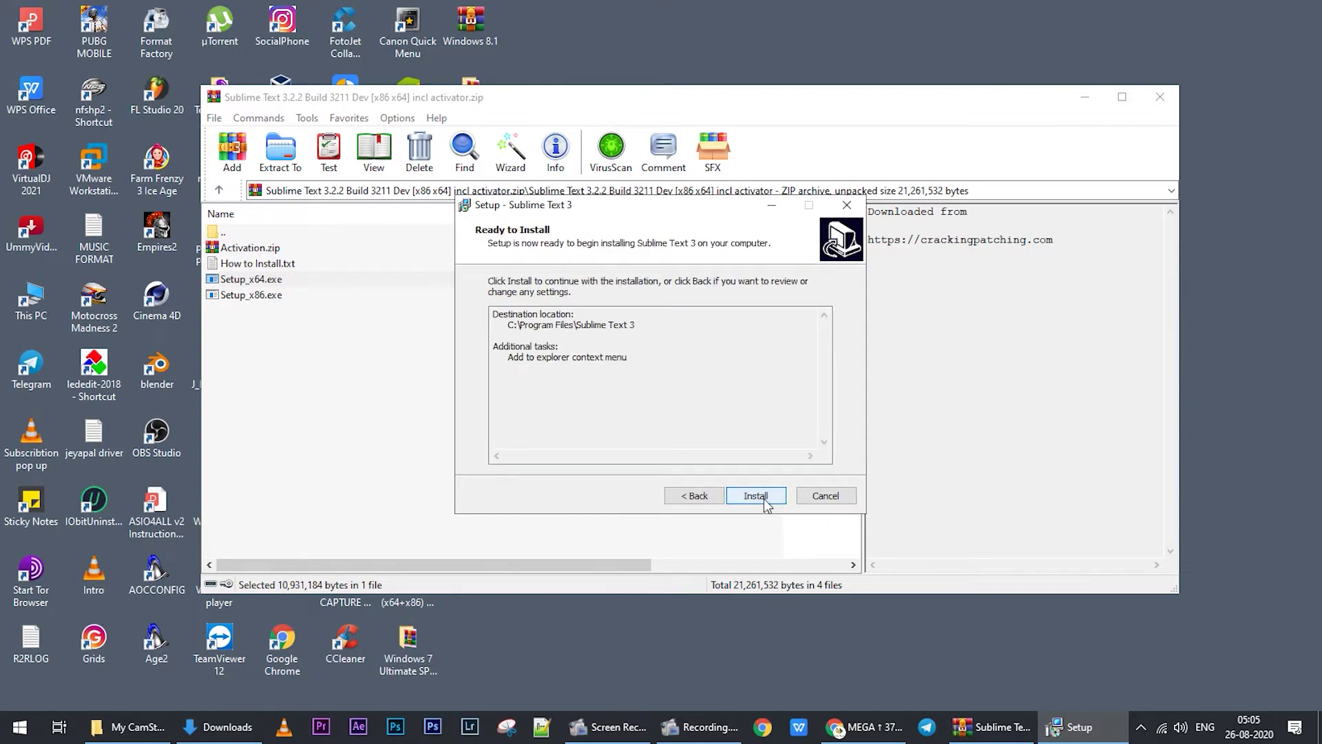
click(764, 503)
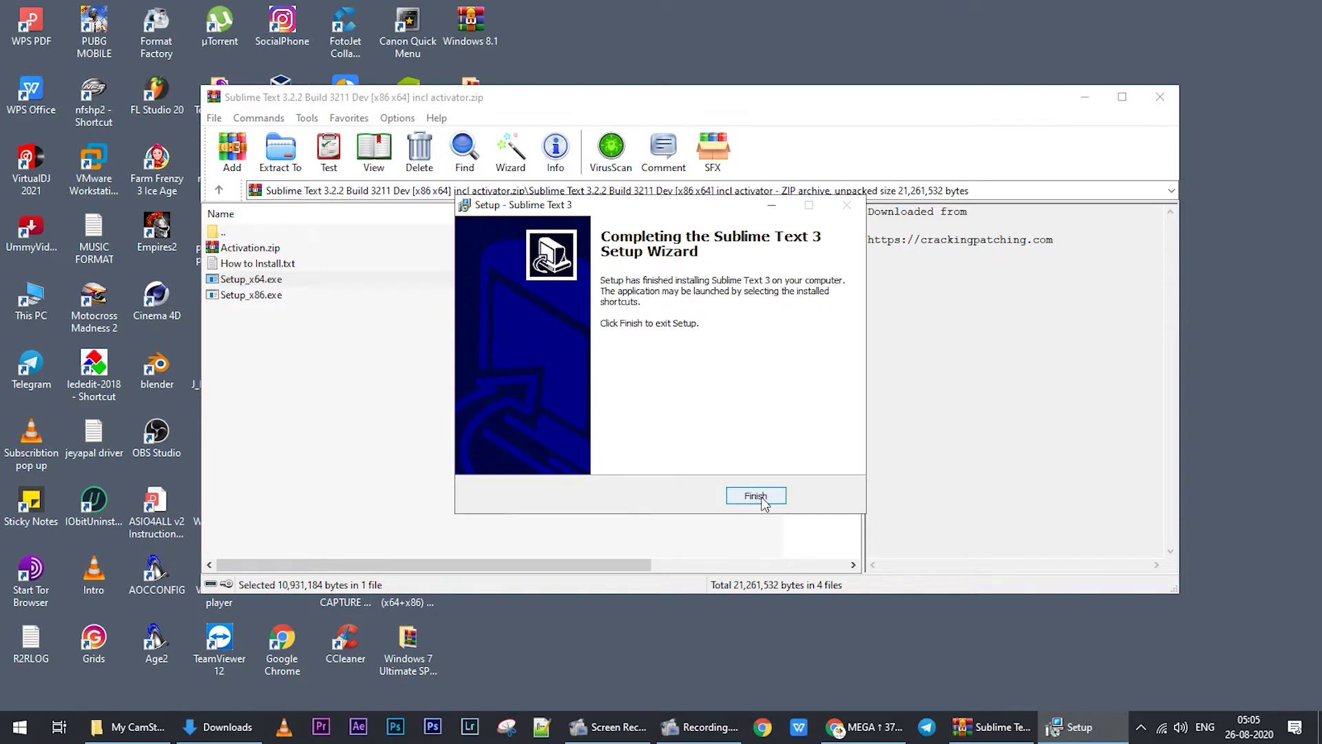
- Disconnect the Wi-Fi network from the taskbar network flyout
click(1161, 728)
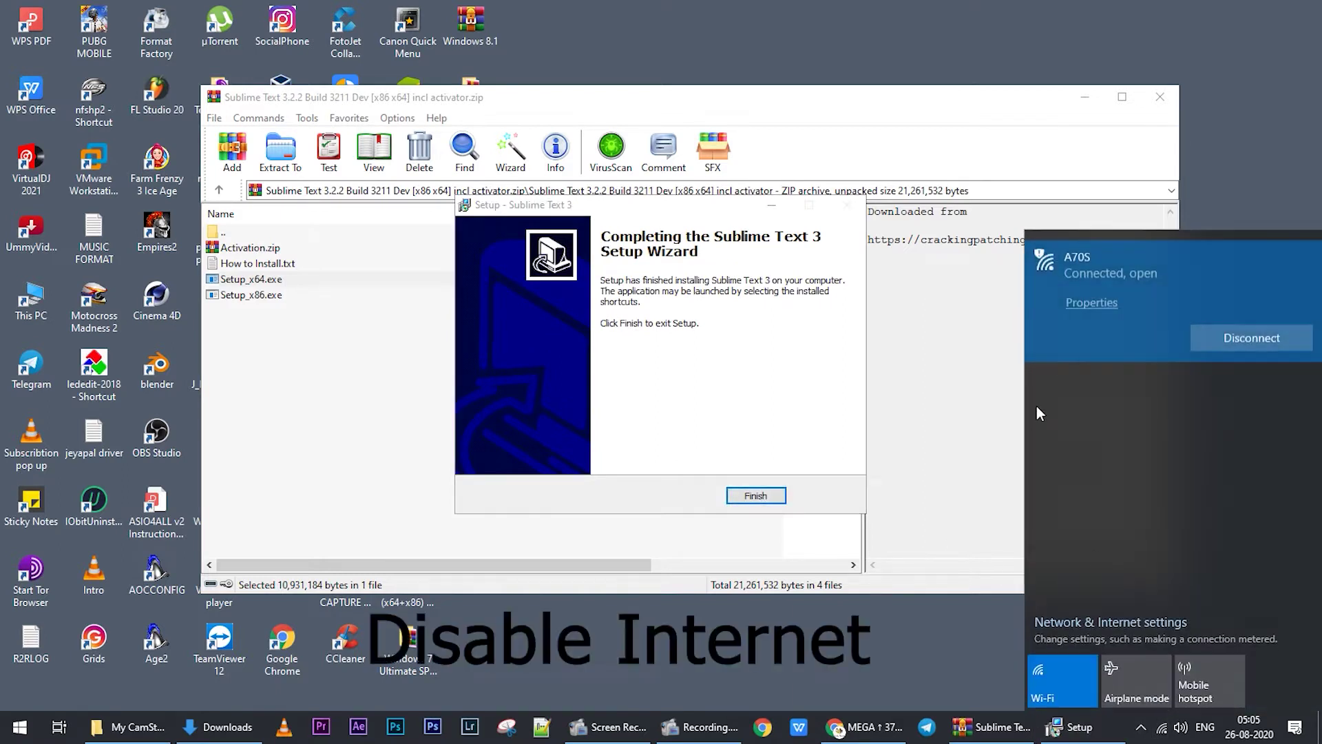
click(1220, 341)
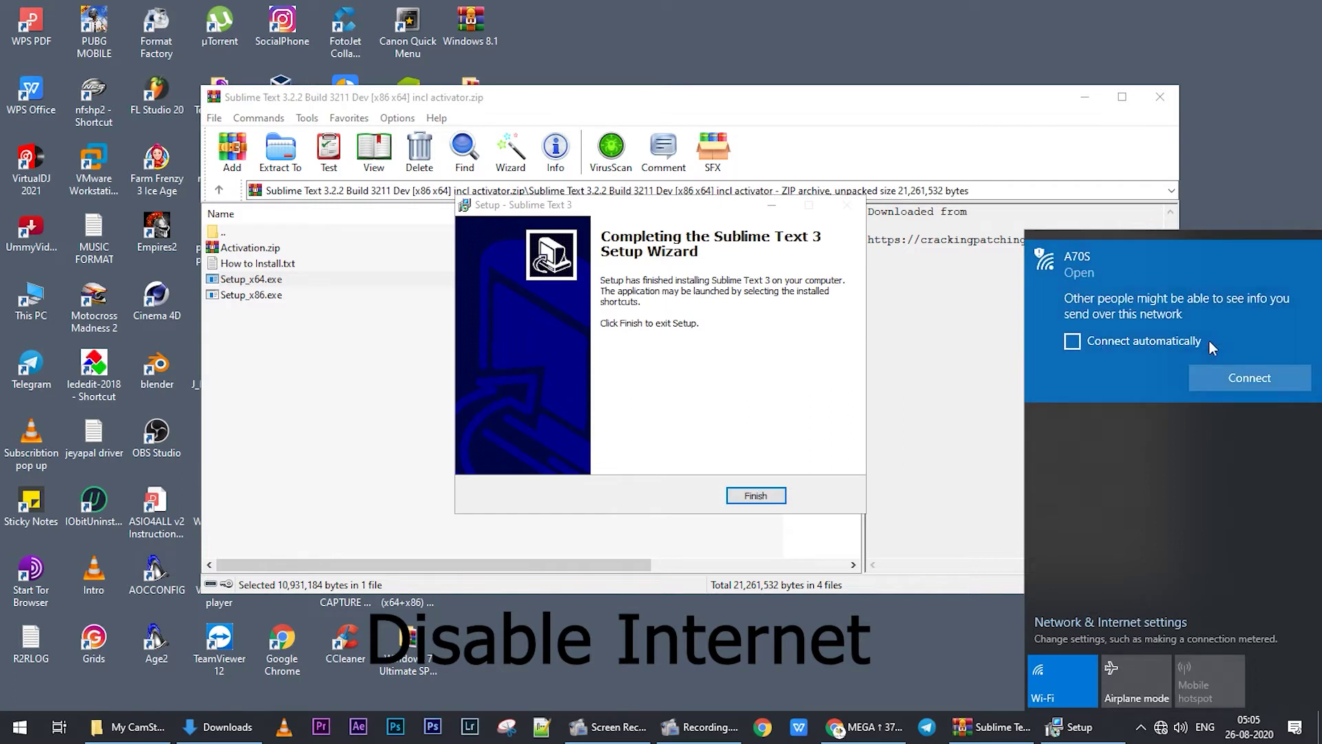
click(663, 206)
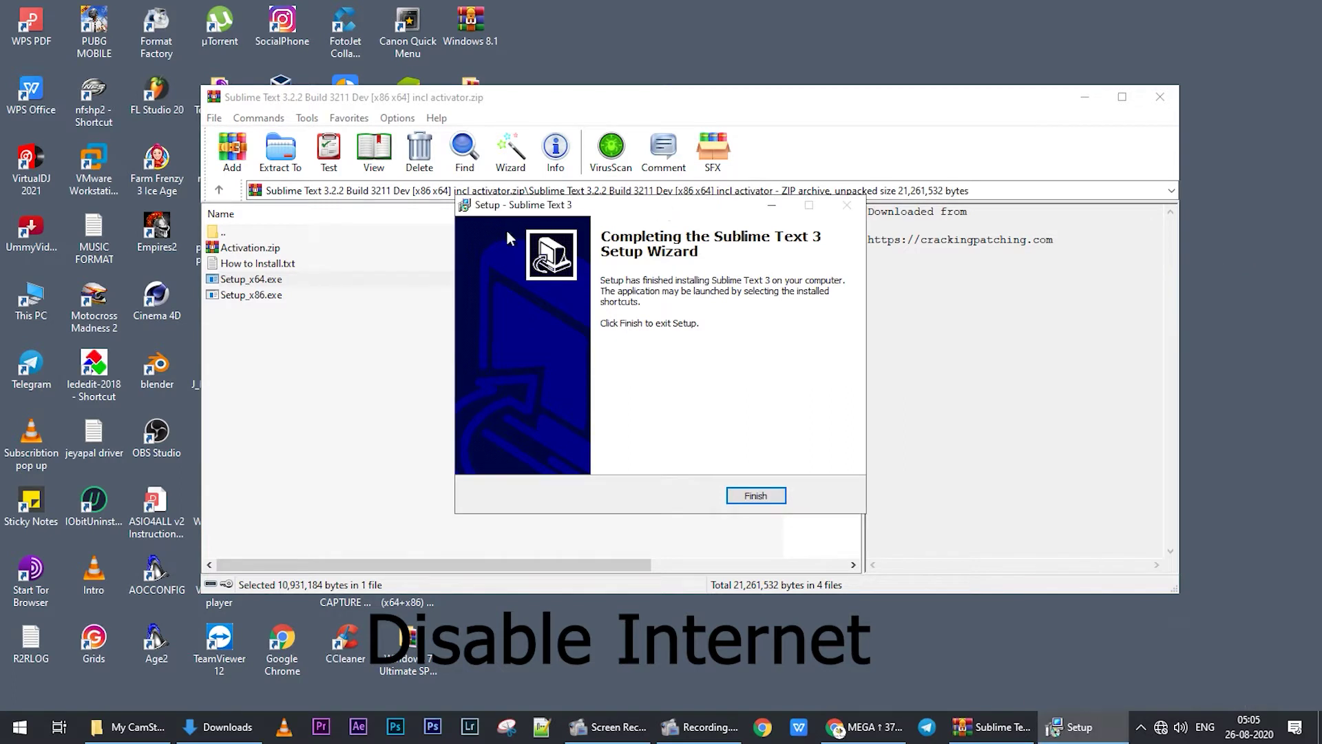
- Close the finished Sublime Text 3 installer and the IObit notification, selecting Activation.zip in WinRAR
click(755, 496)
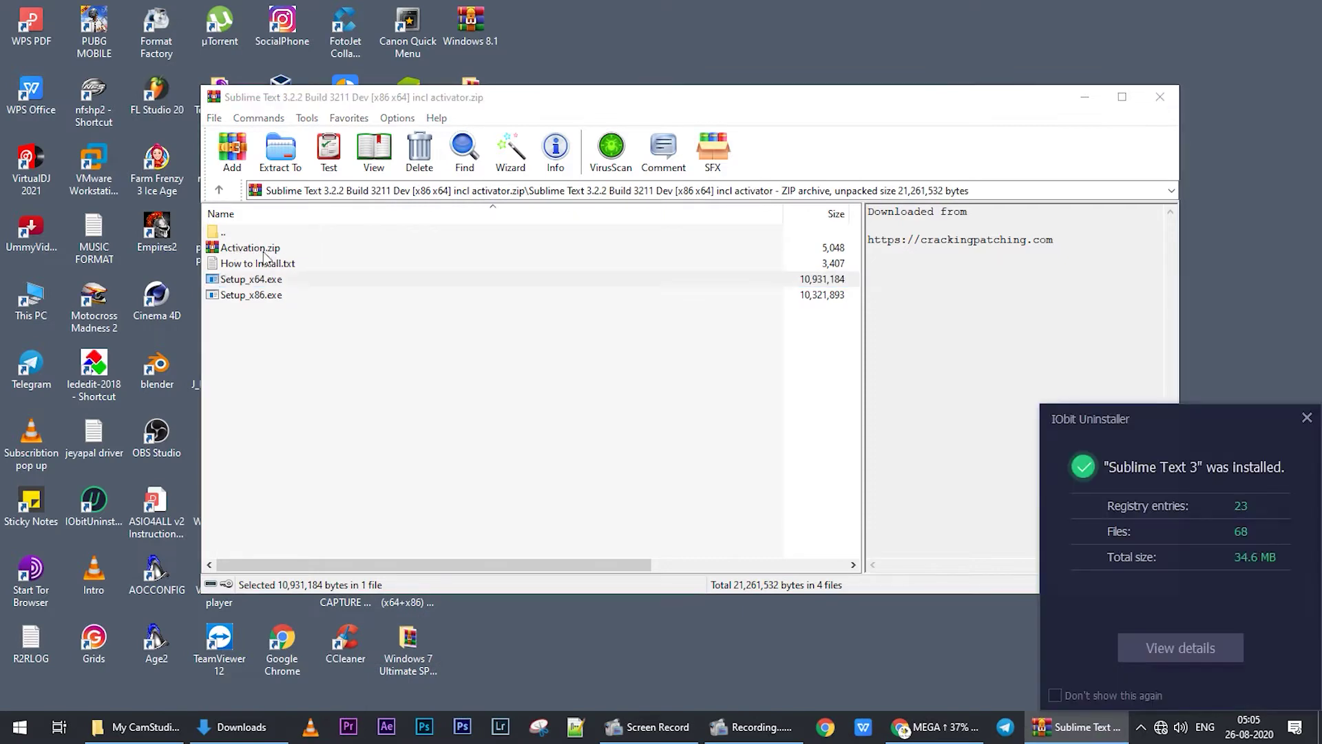
click(1306, 421)
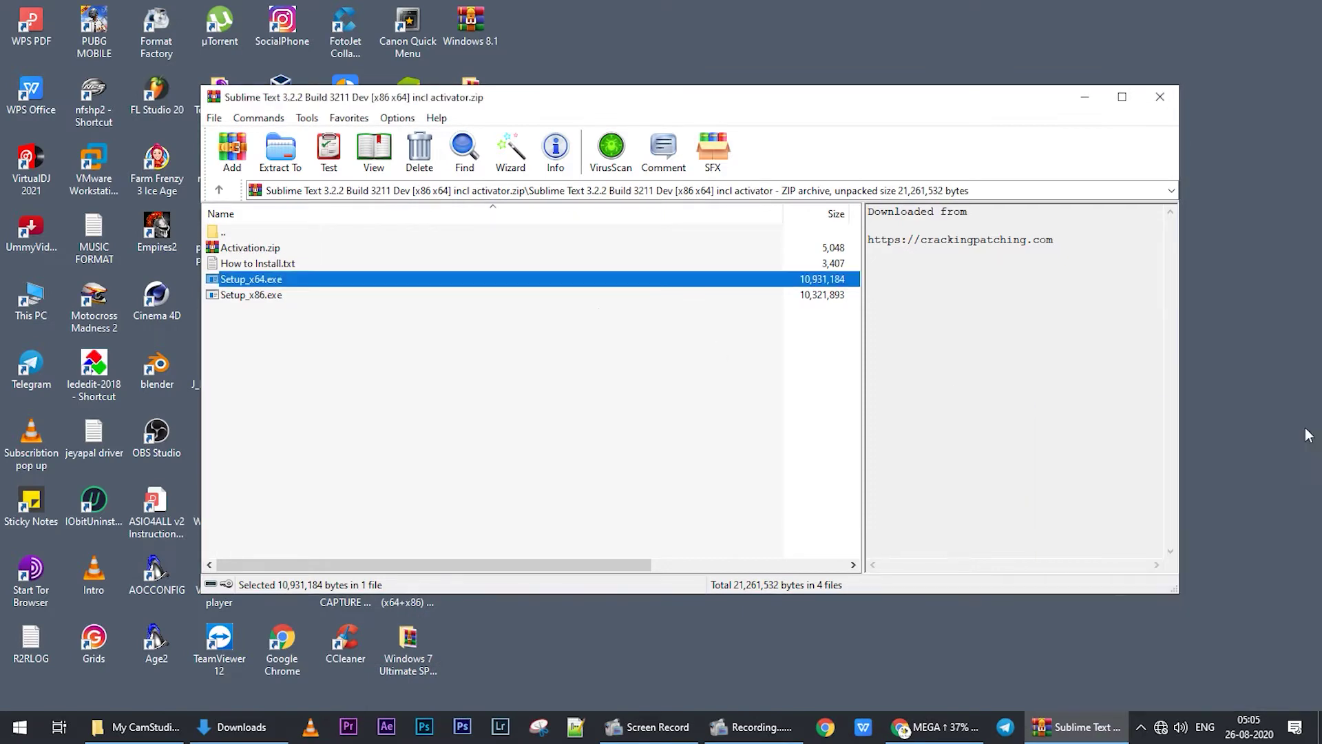
click(270, 248)
- Open Key.txt from the password-protected Activation.zip in Notepad, move it aside, and select a license line
double_click(270, 248)
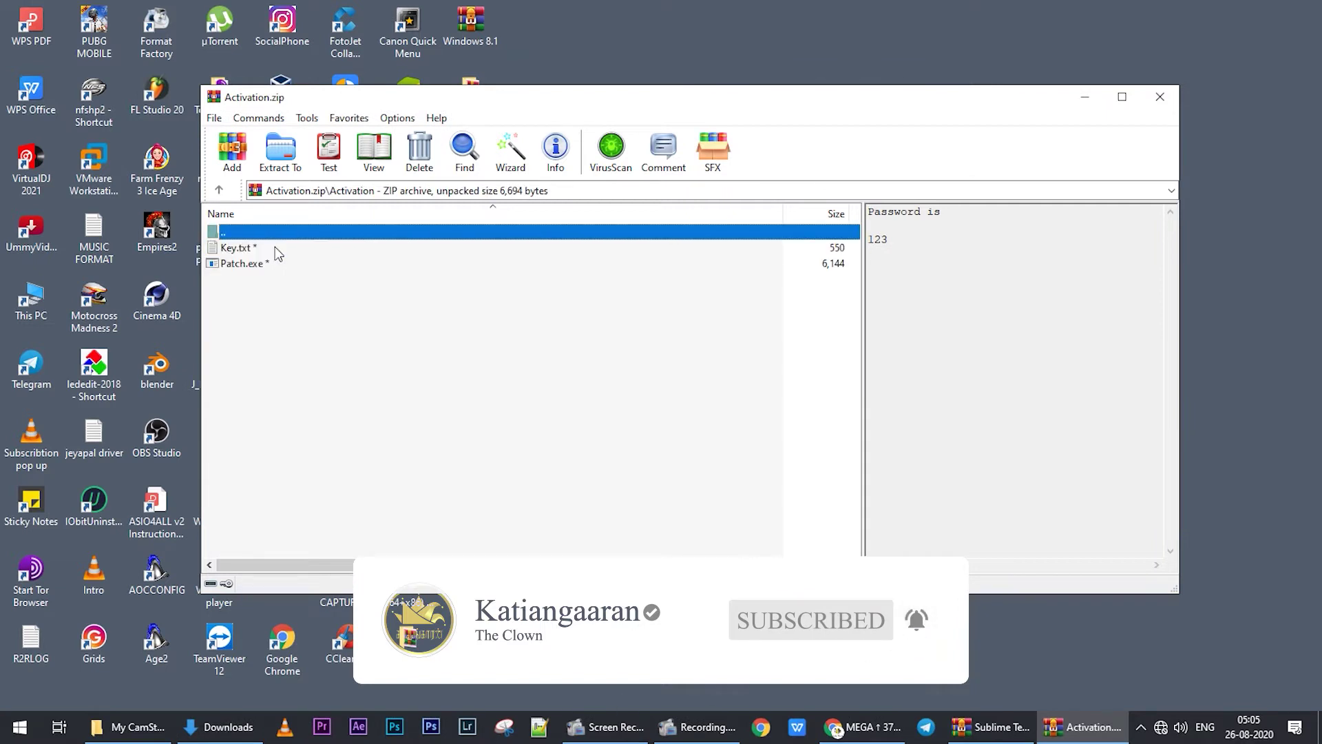
double_click(275, 247)
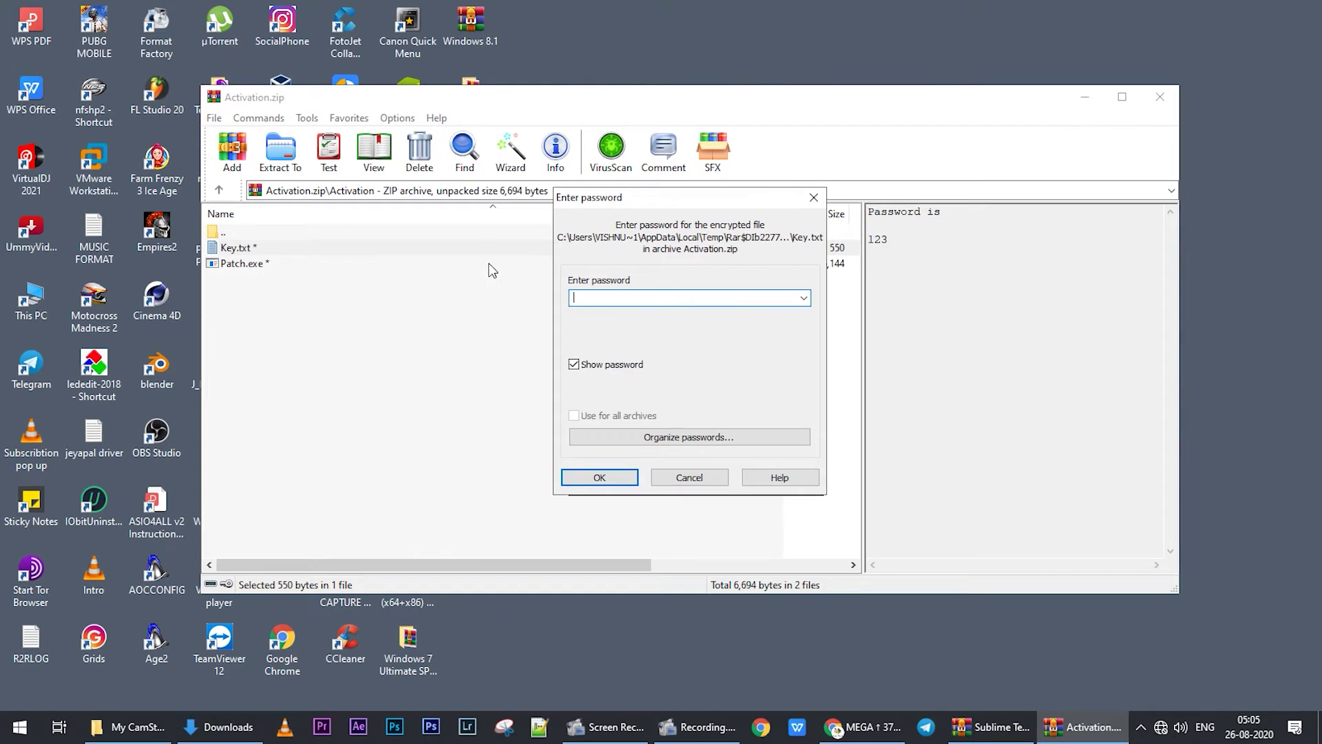
text(123)
key(Return)
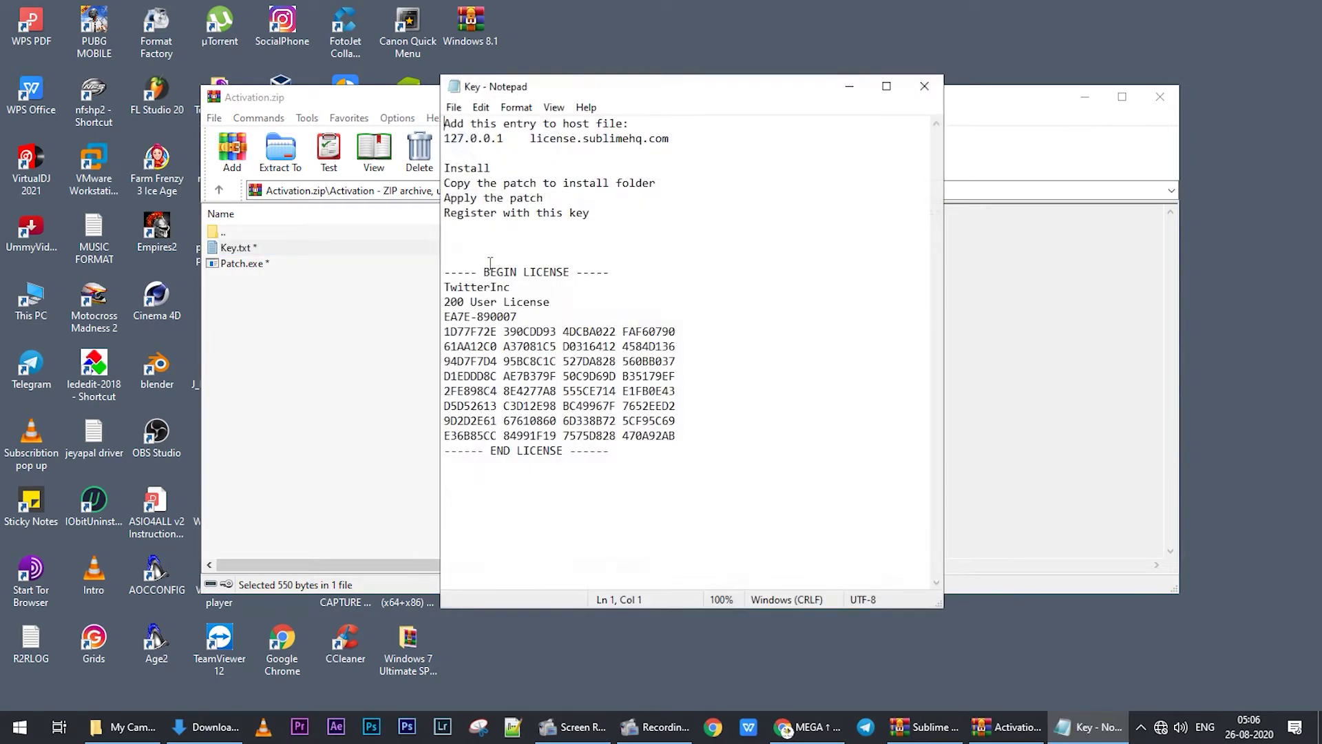
drag(641, 95, 880, 142)
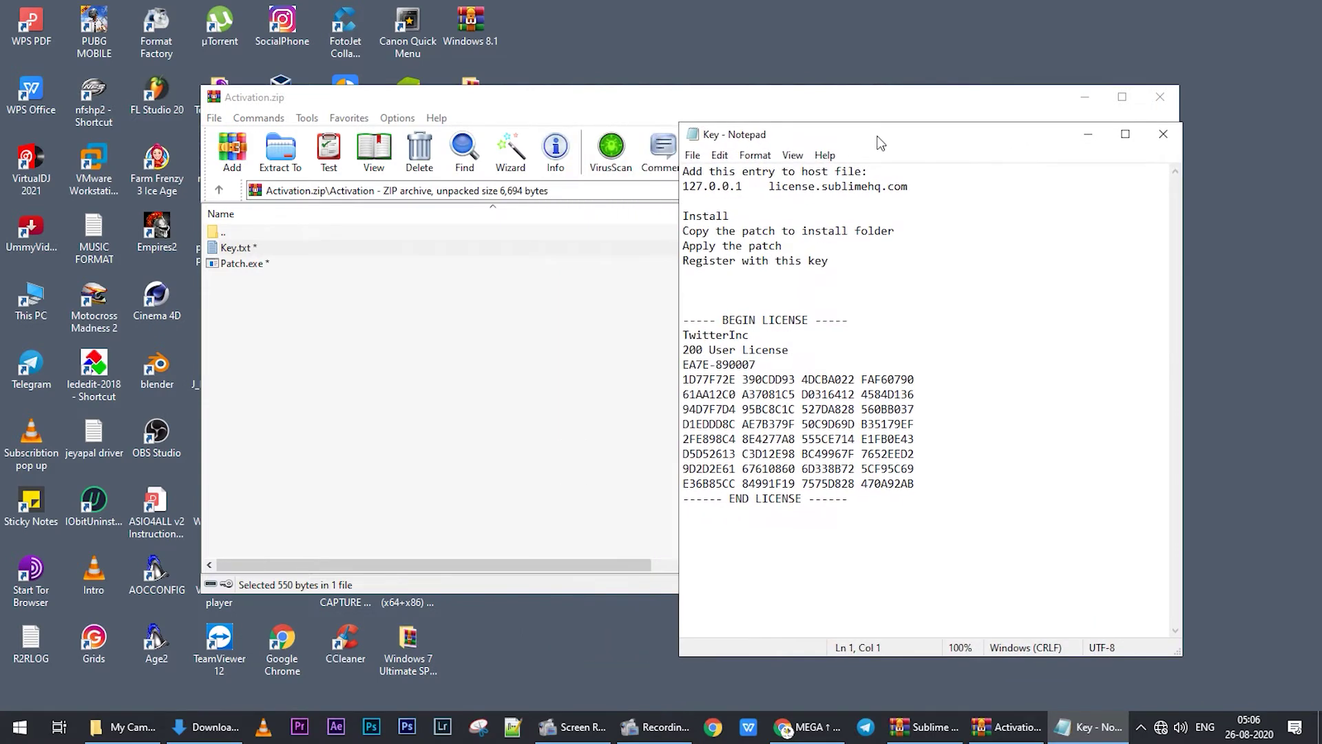
drag(687, 411, 918, 411)
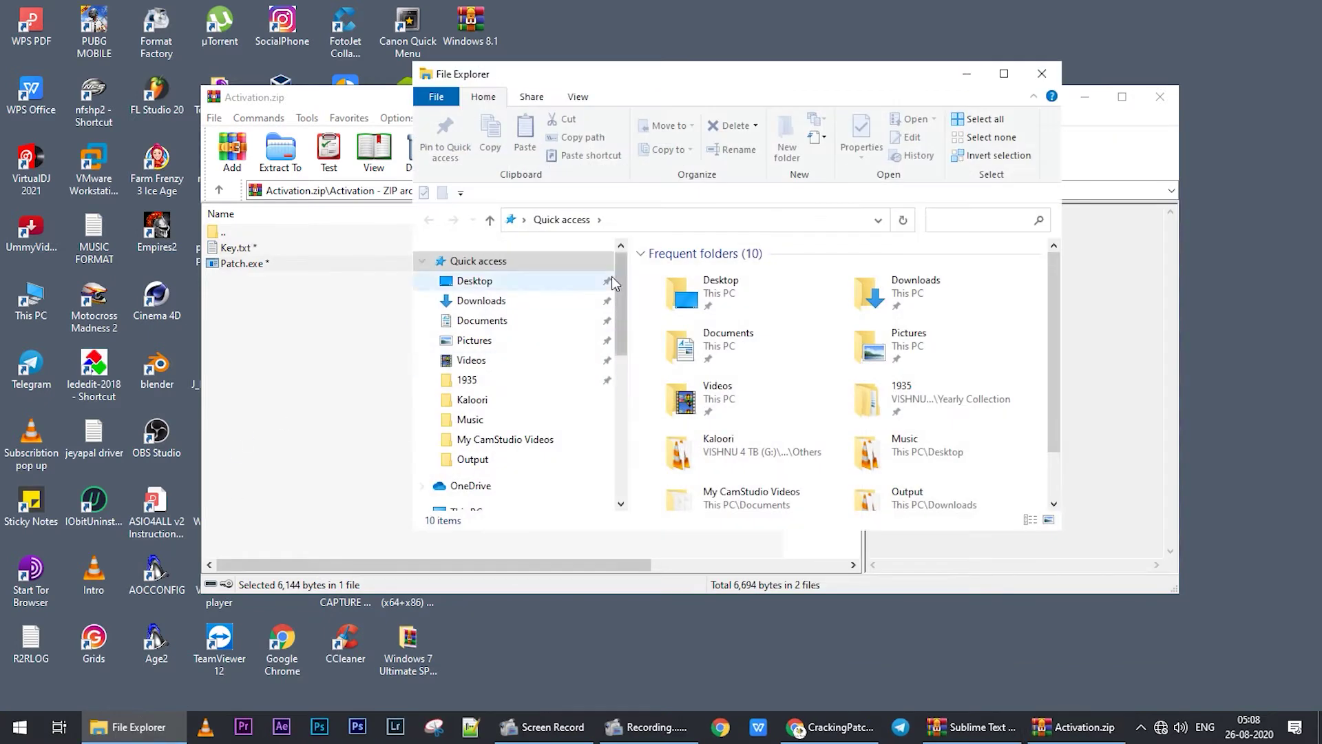
- Browse Local Disk (C:) into the Windows\System32 folder, maximizing the Explorer window
drag(623, 343, 620, 435)
scroll(522, 387, down, 1)
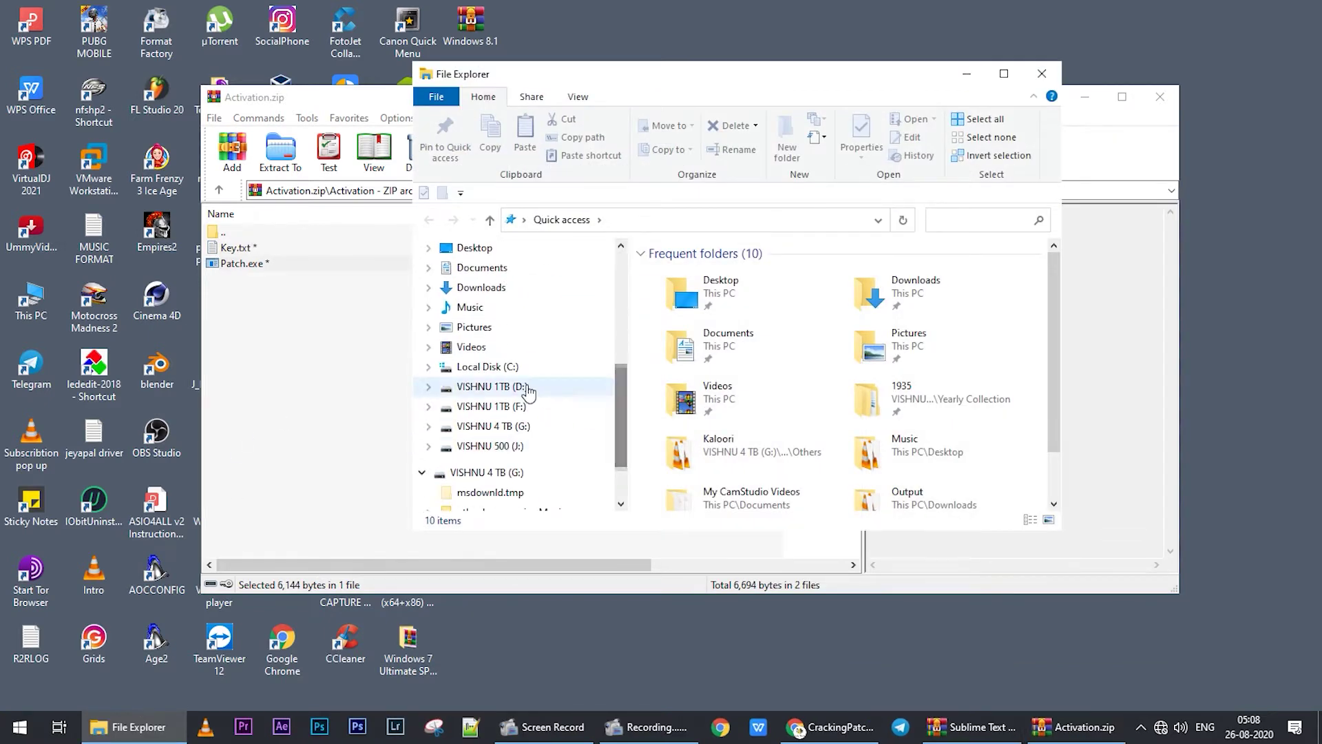
click(549, 365)
scroll(844, 413, down, 1)
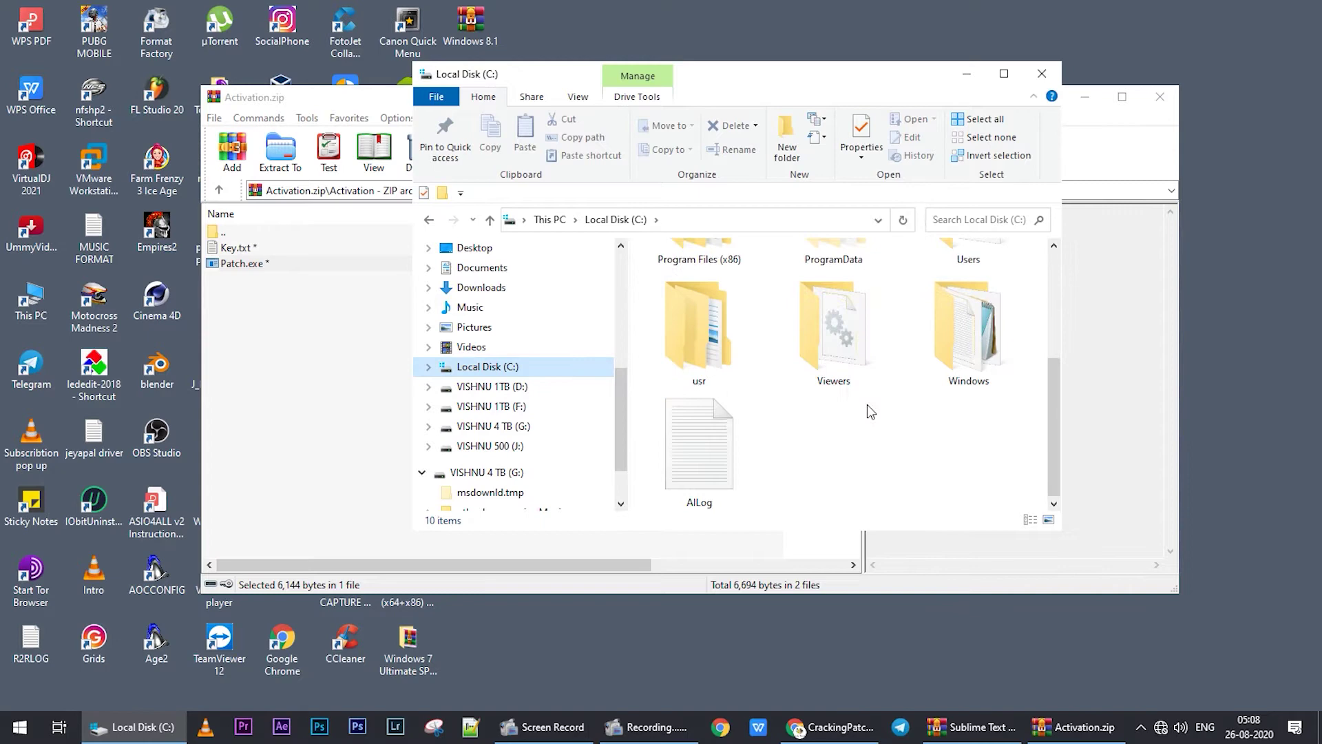
double_click(958, 347)
click(1003, 74)
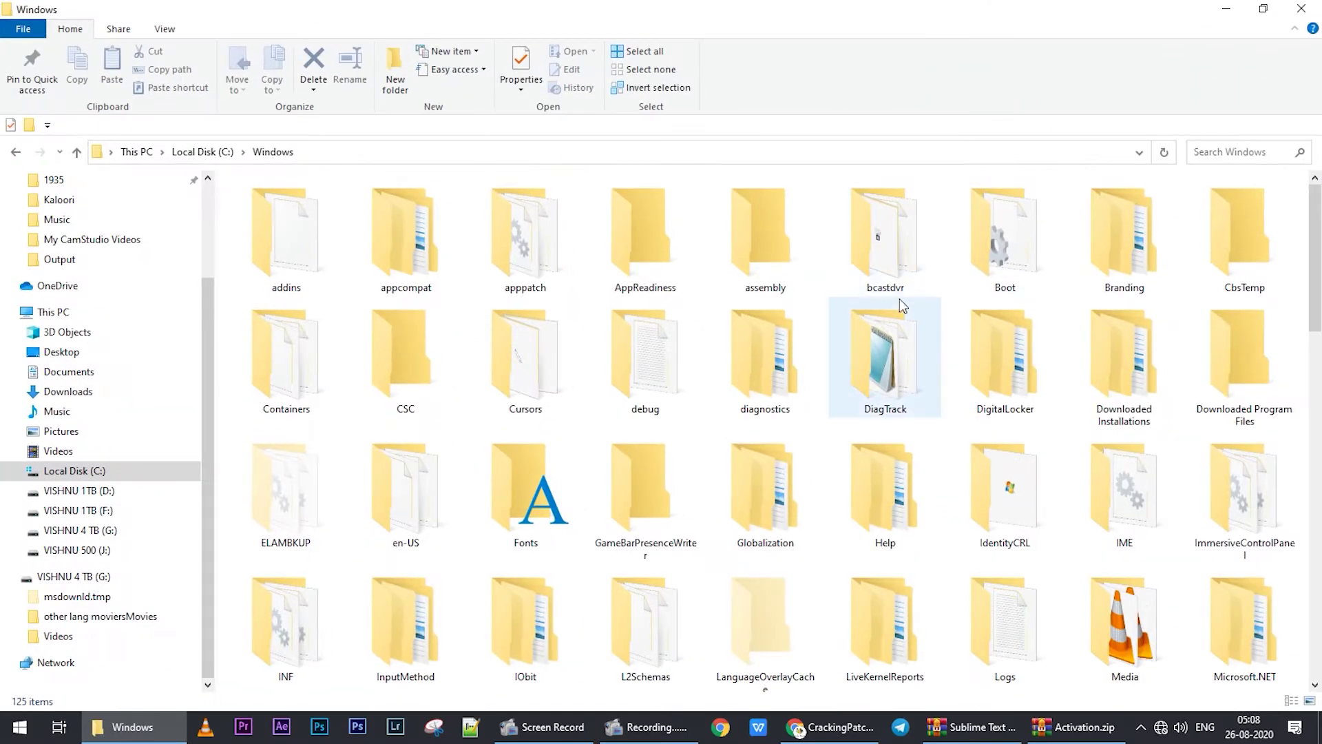
click(916, 378)
key(s)
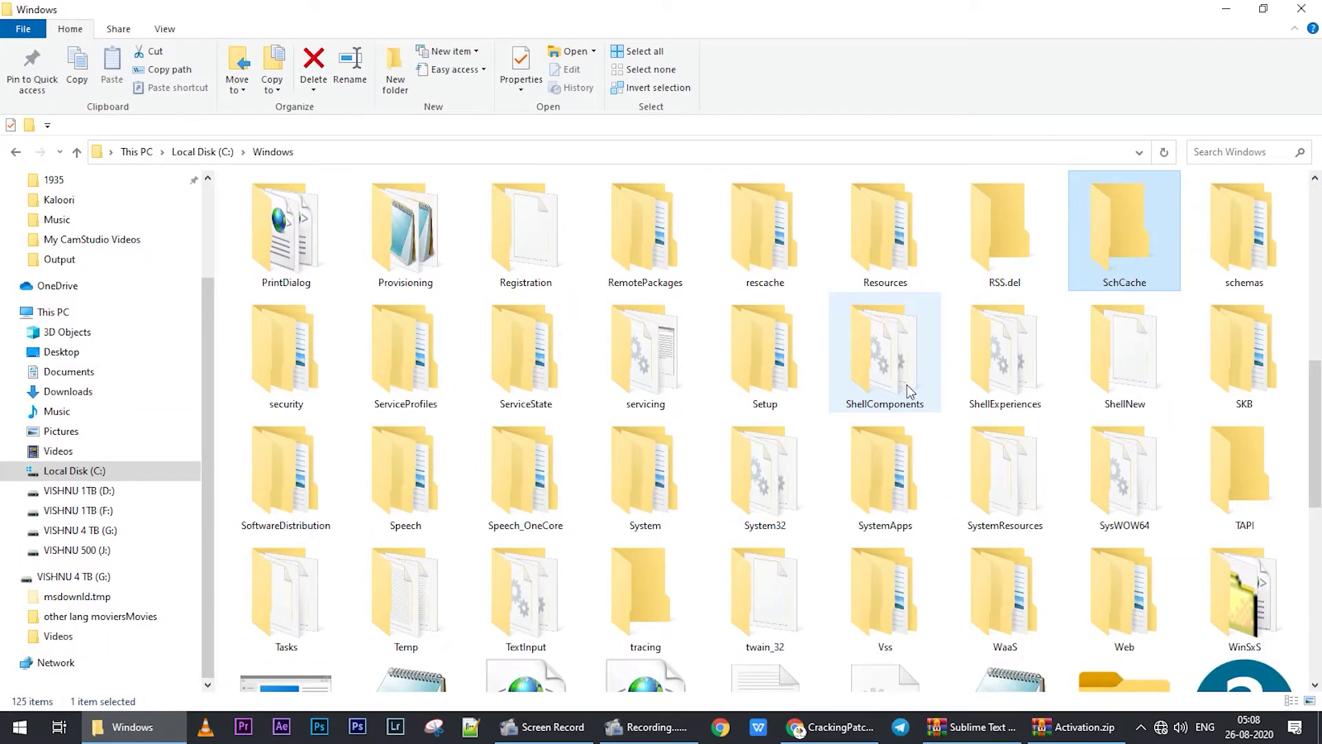
key(s)
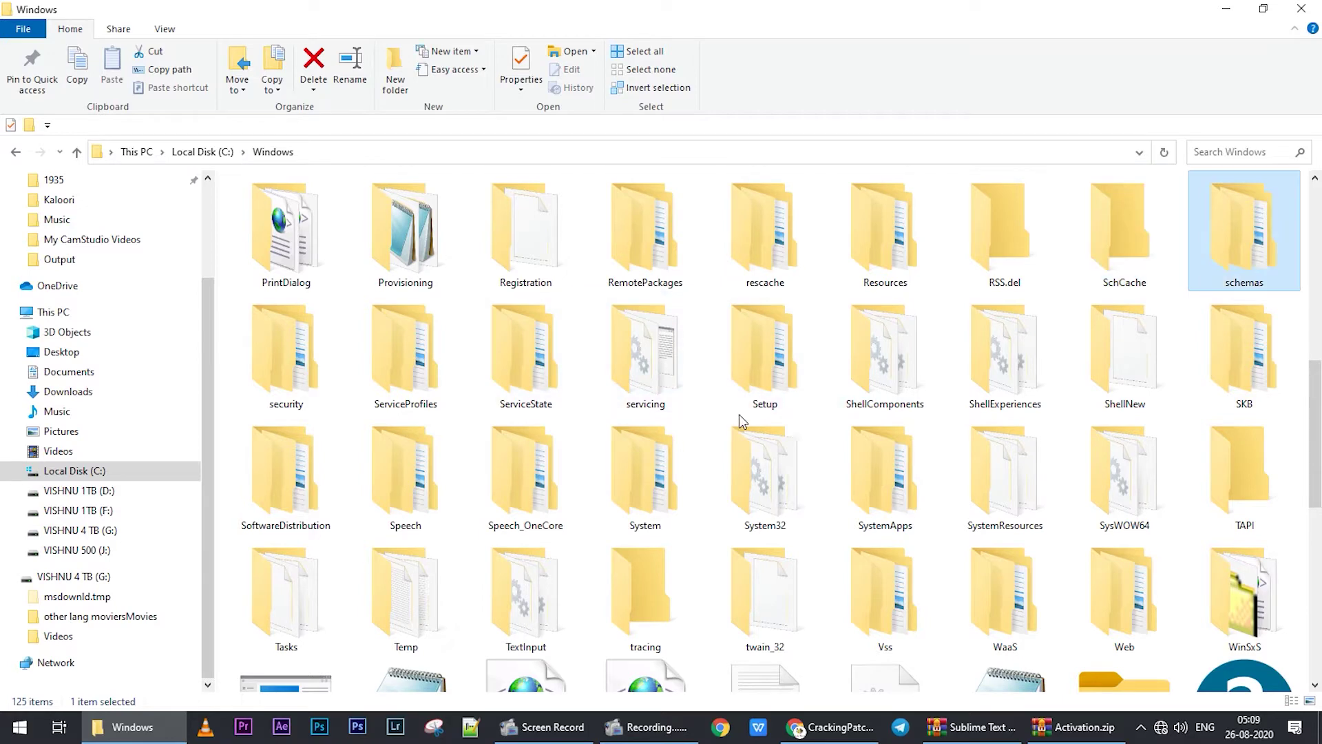
double_click(752, 463)
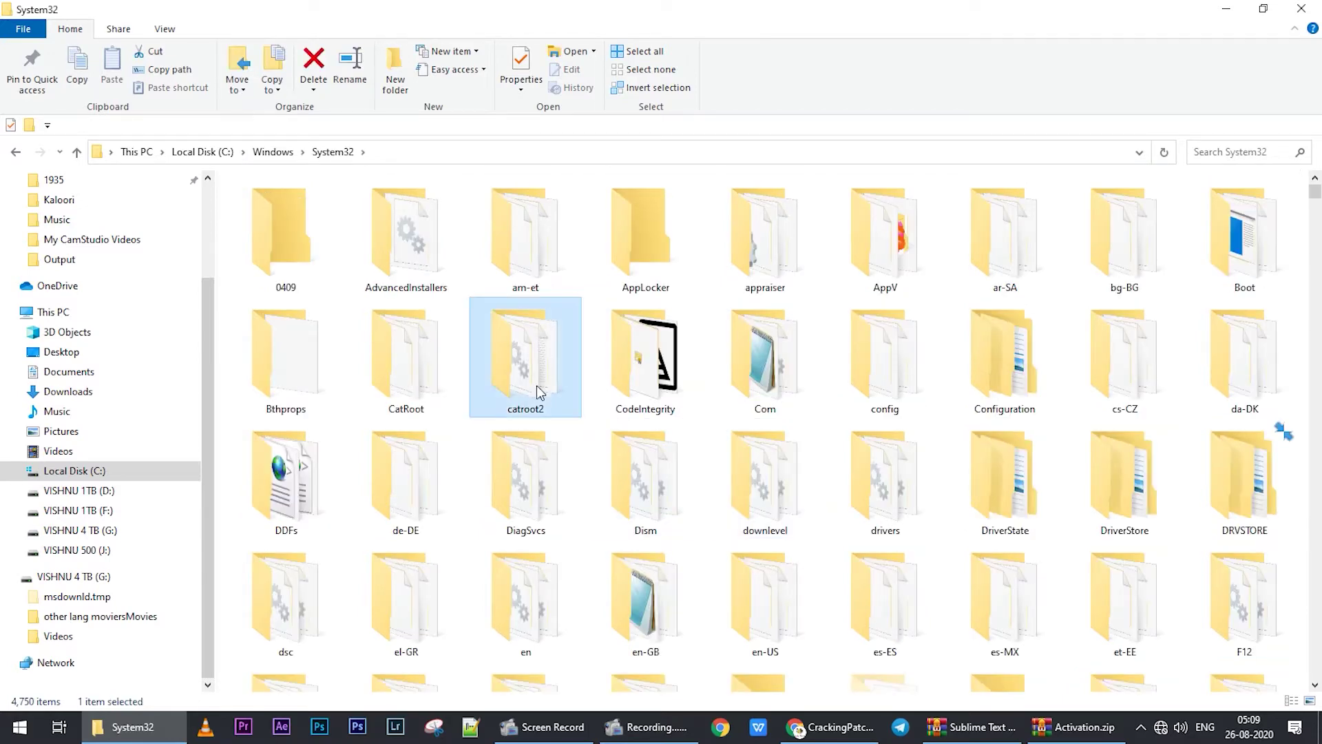
- Go into drivers\etc and open the hosts file with Edit with Notepad++
key(d)
key(d)
key(d)
key(d)
key(d)
key(d)
key(d)
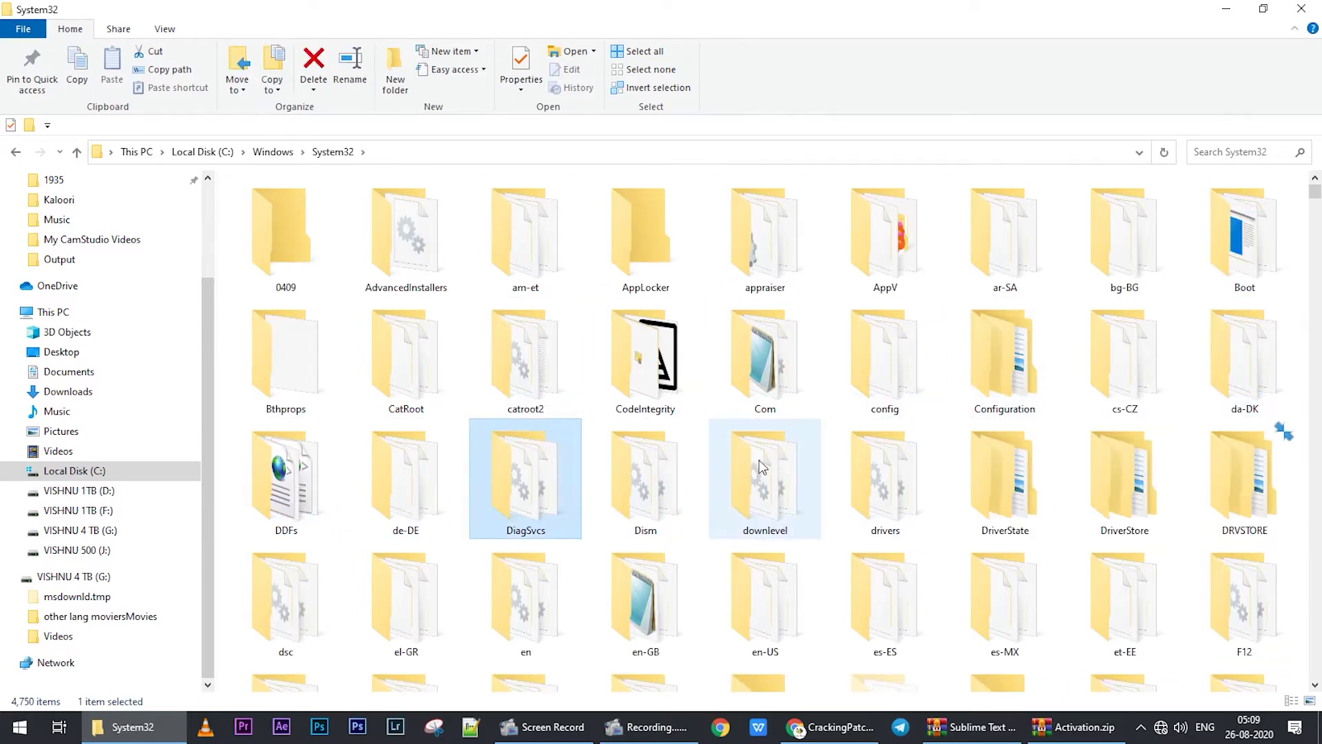
double_click(875, 495)
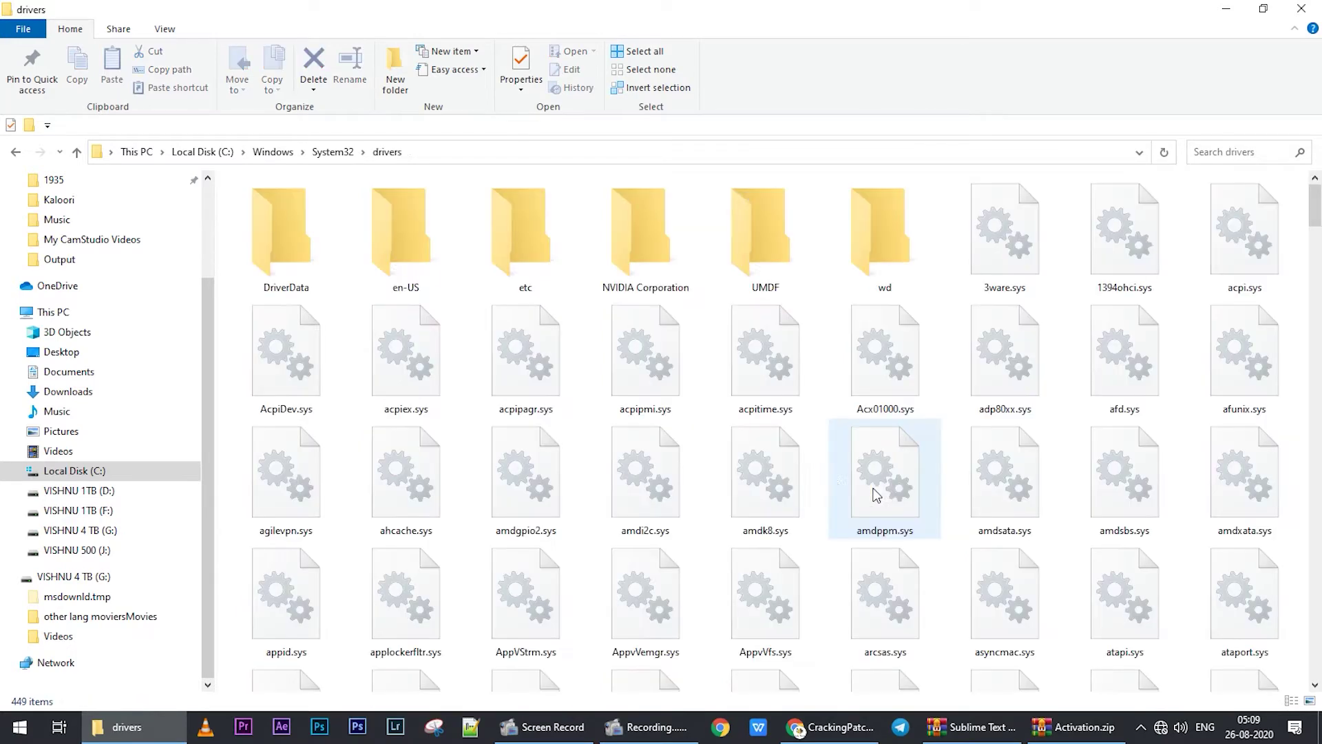
double_click(549, 250)
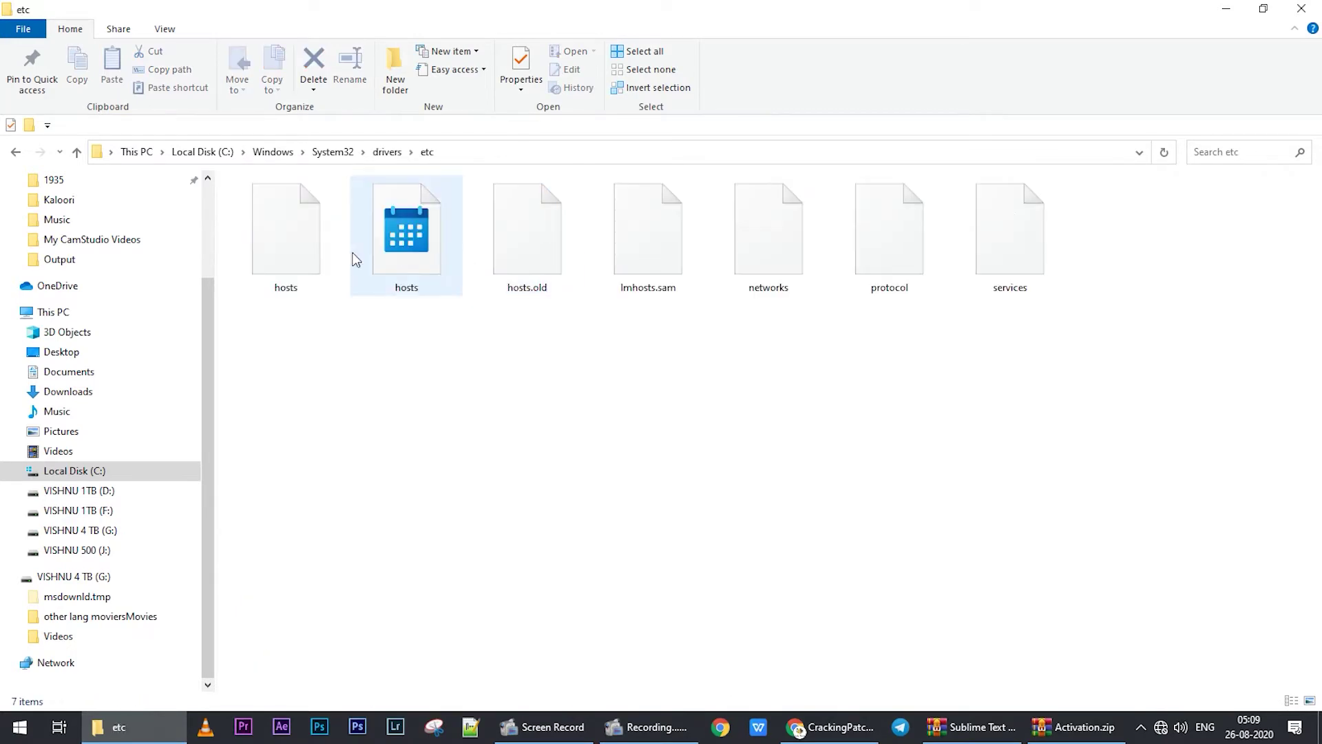
click(283, 248)
right_click(288, 233)
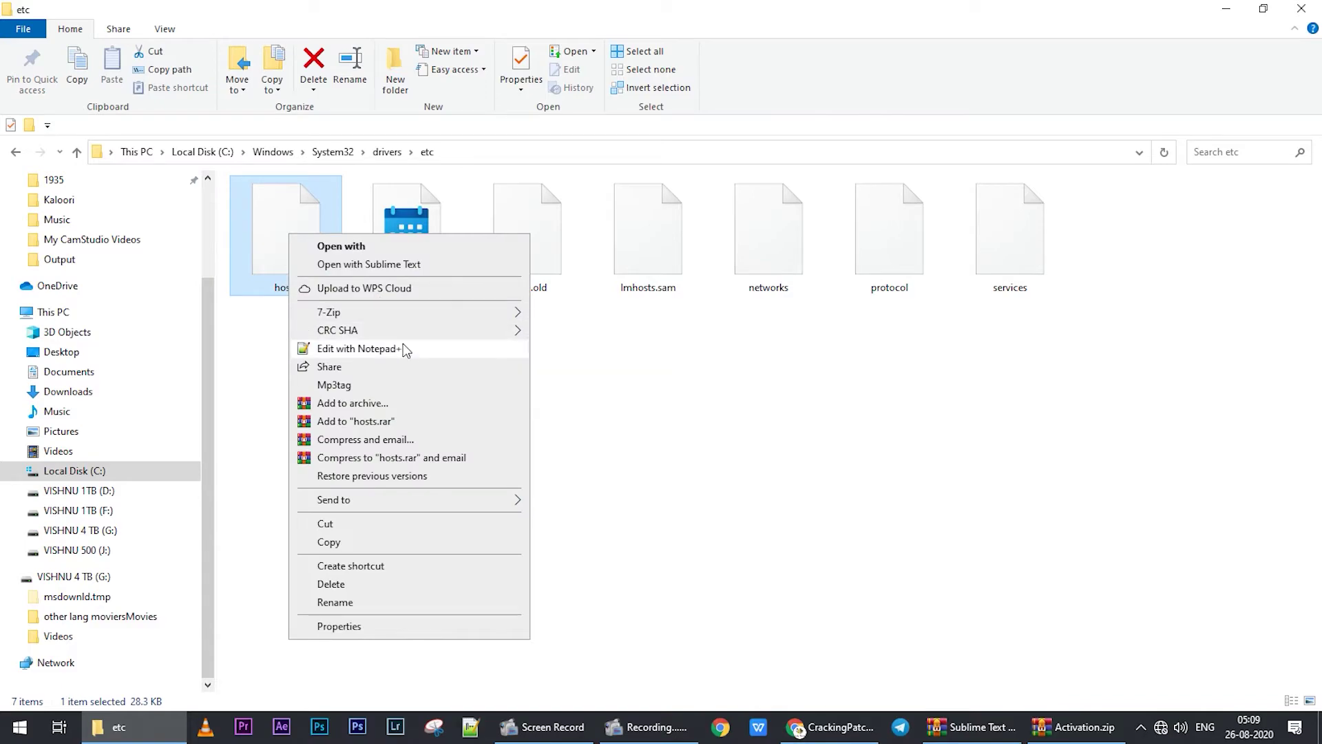
click(404, 348)
scroll(244, 516, down, 7)
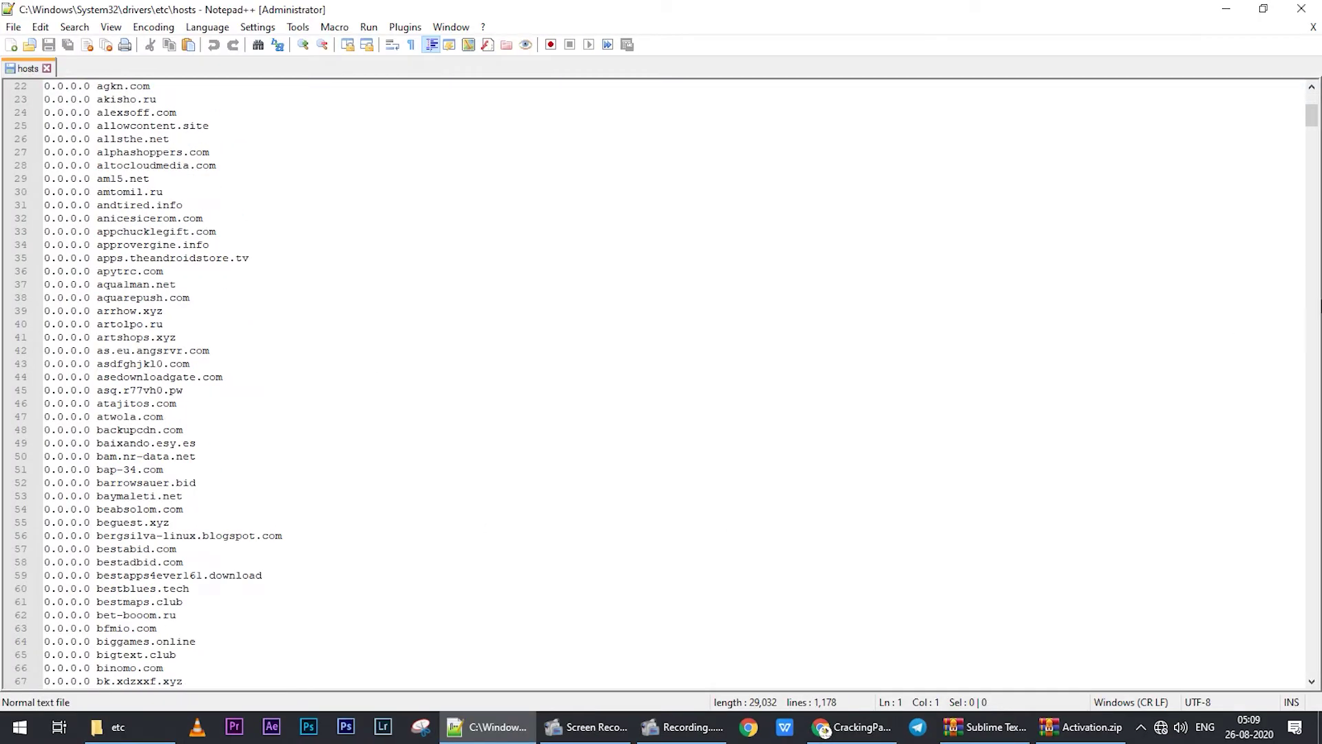
- Add a new blank line after line 1177 of the hosts file and minimize Notepad++
drag(1312, 117, 1318, 695)
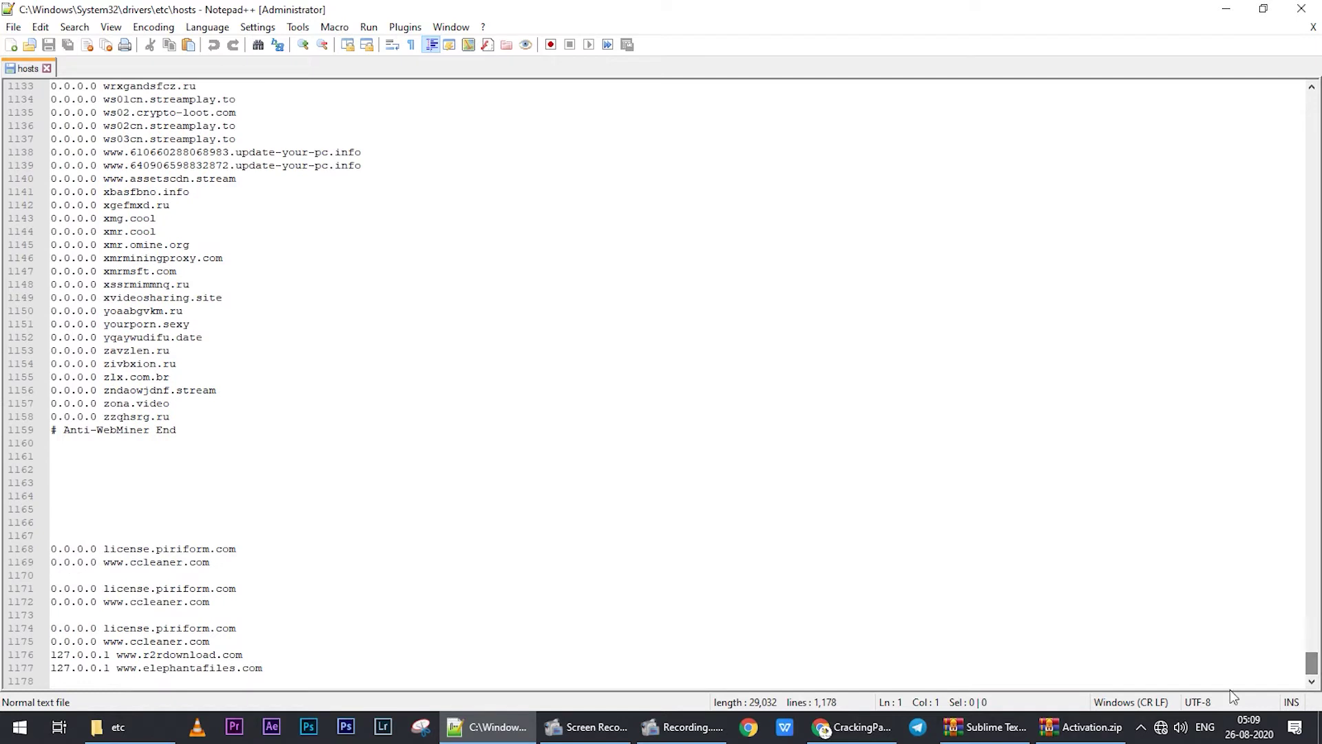
click(304, 668)
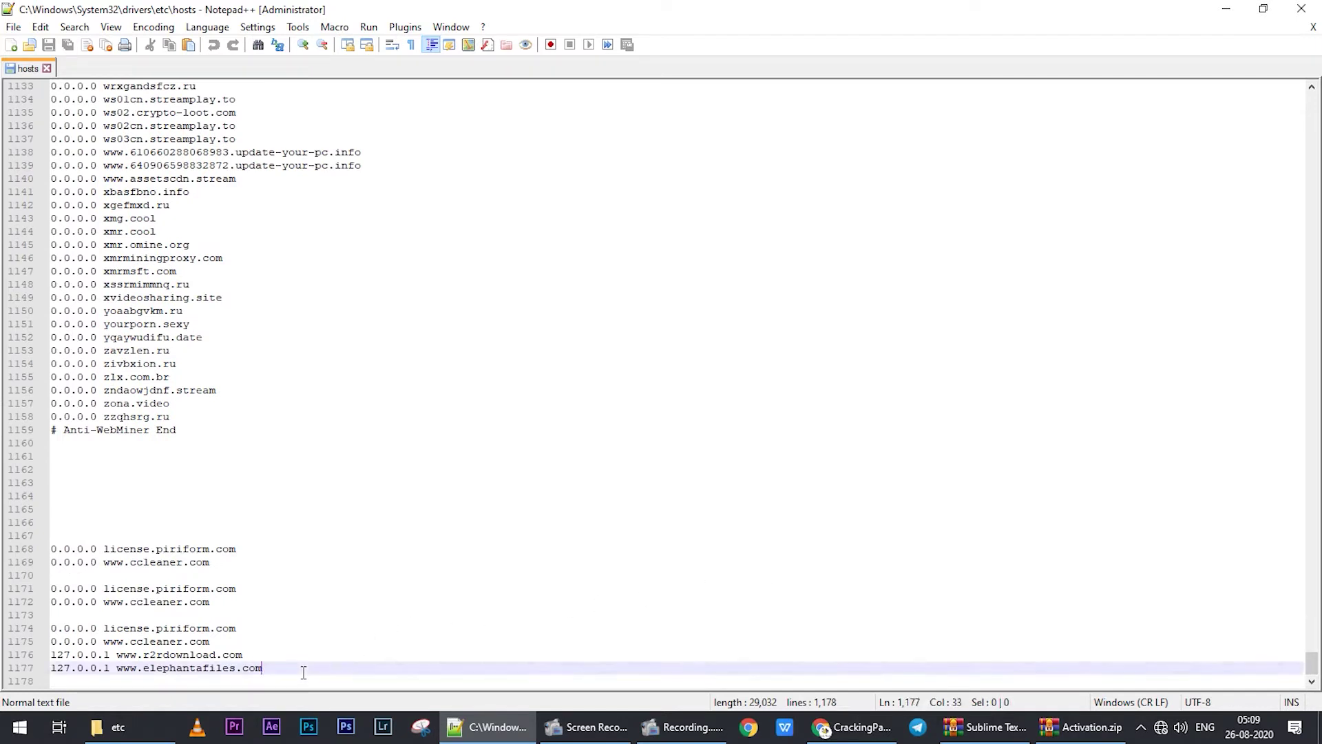
key(Return)
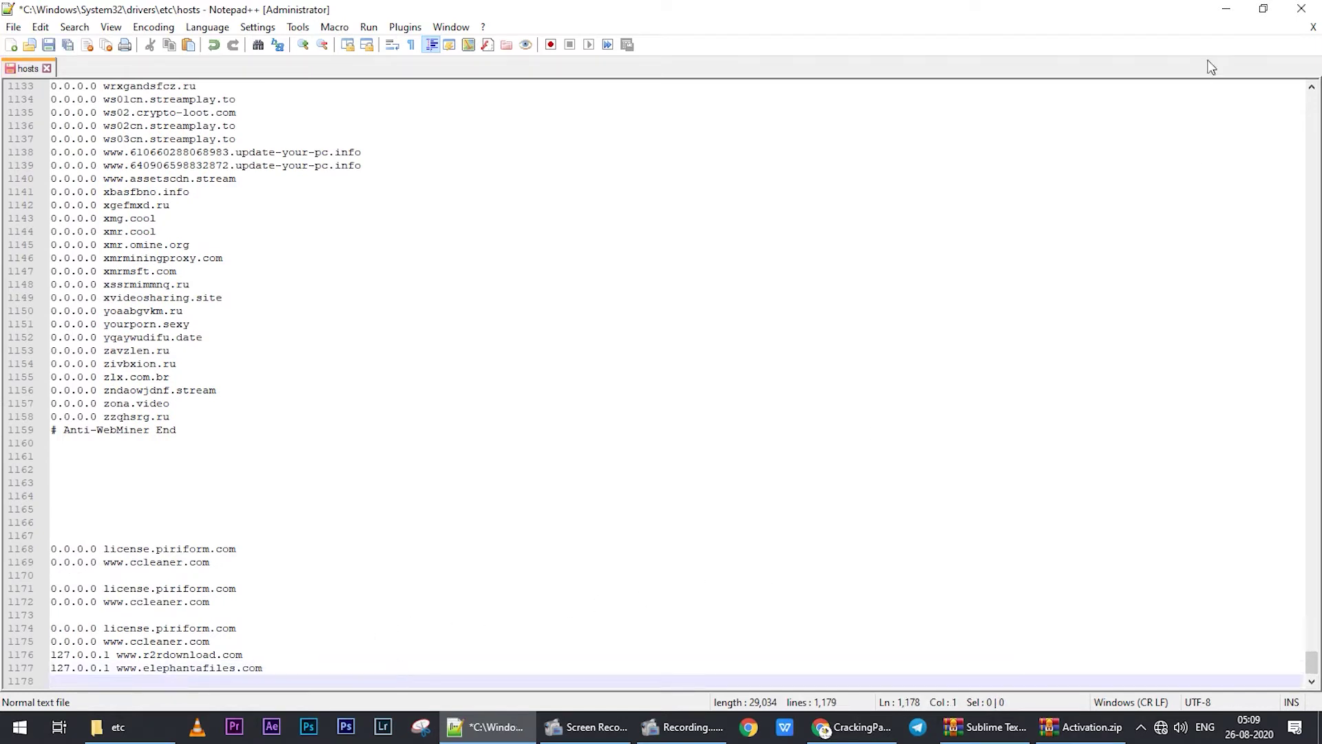
click(1225, 9)
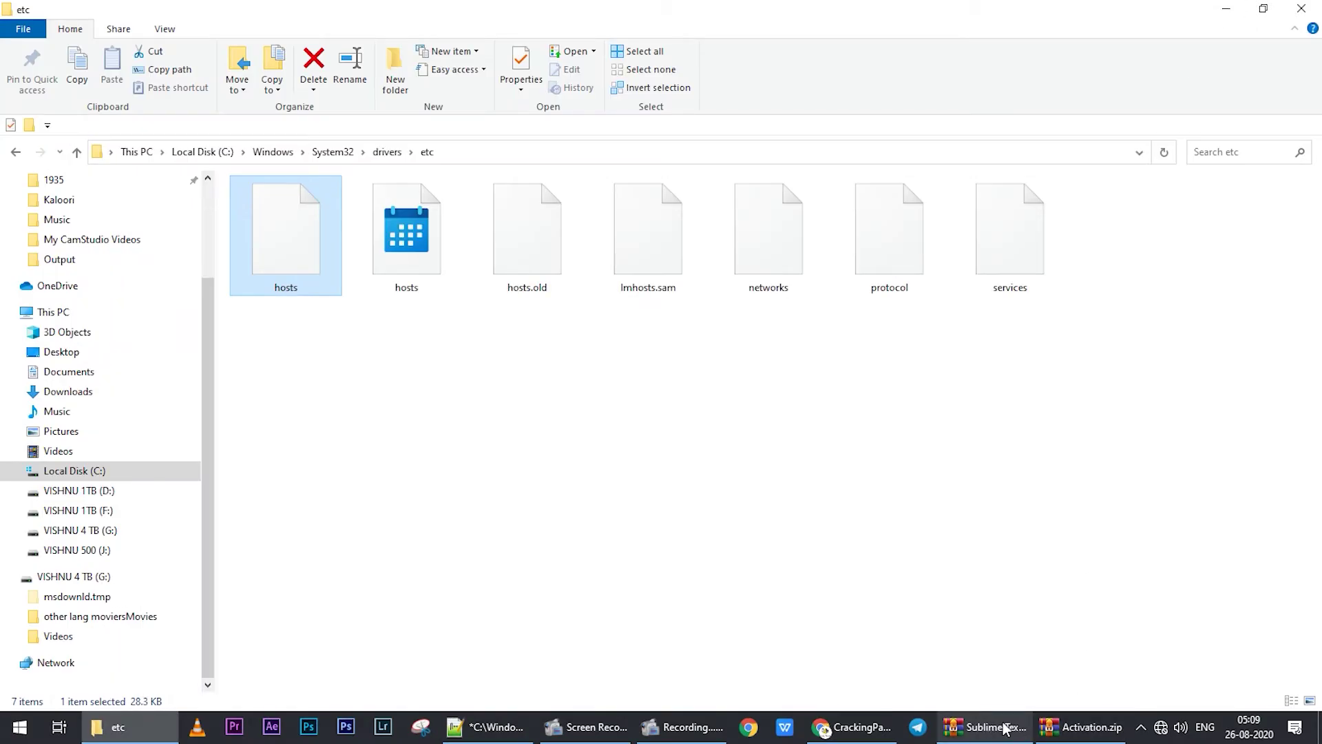
- Open Key.txt from Activation.zip with the archive password and copy the 127.0.0.1 license.sublimehq.com line
click(1081, 727)
double_click(237, 247)
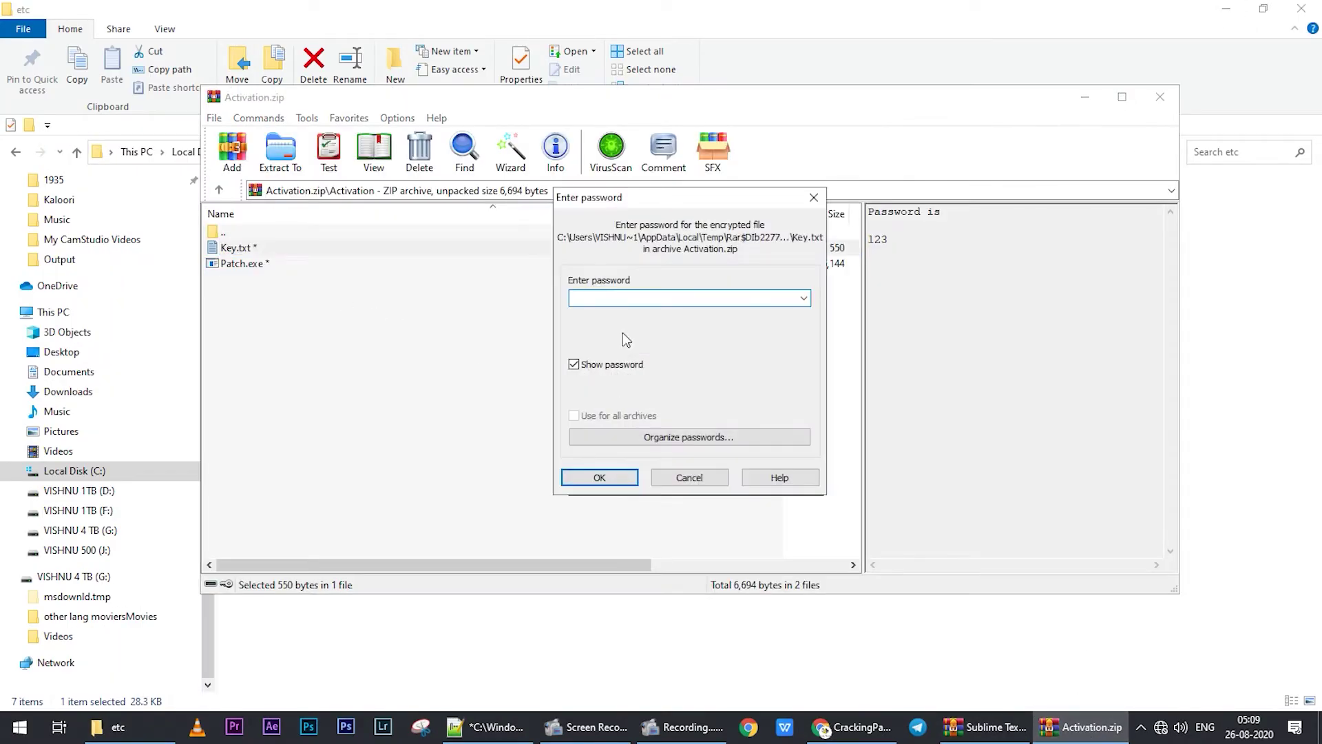
text(123)
key(Return)
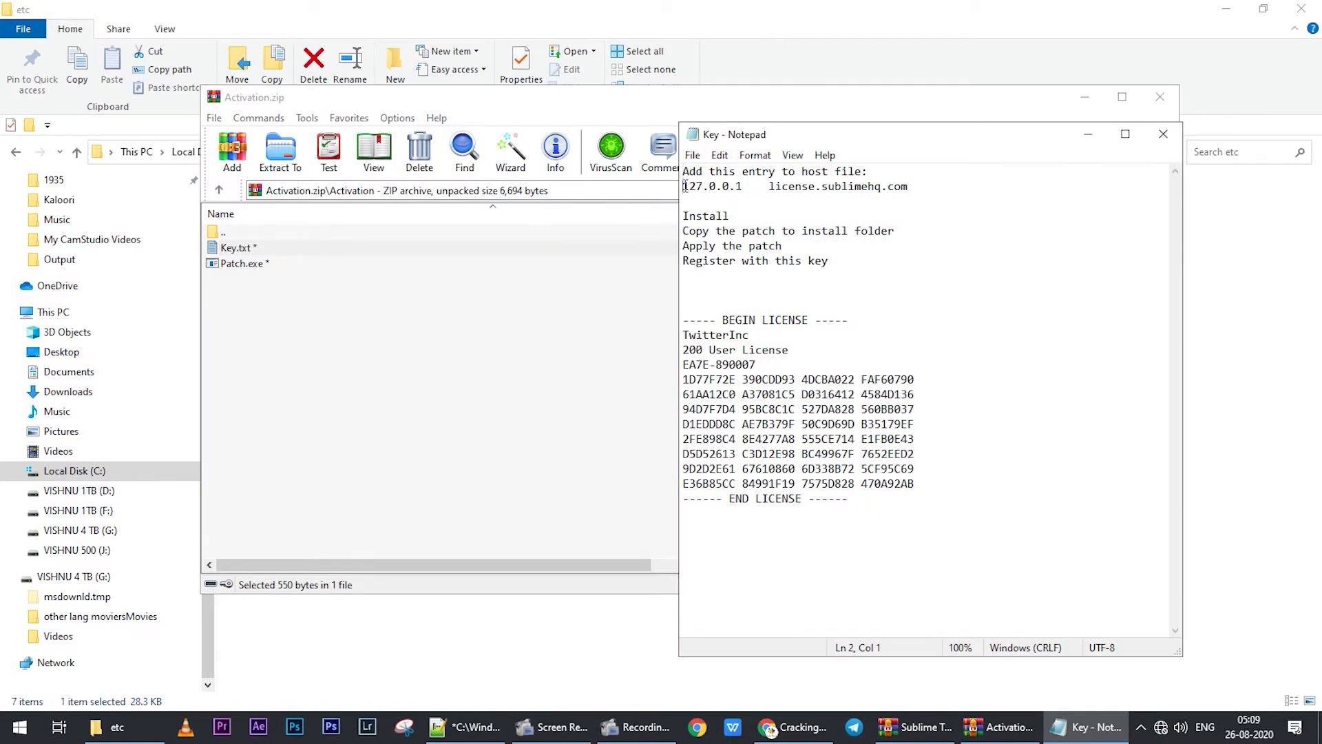
drag(685, 185, 916, 187)
key(ctrl+c)
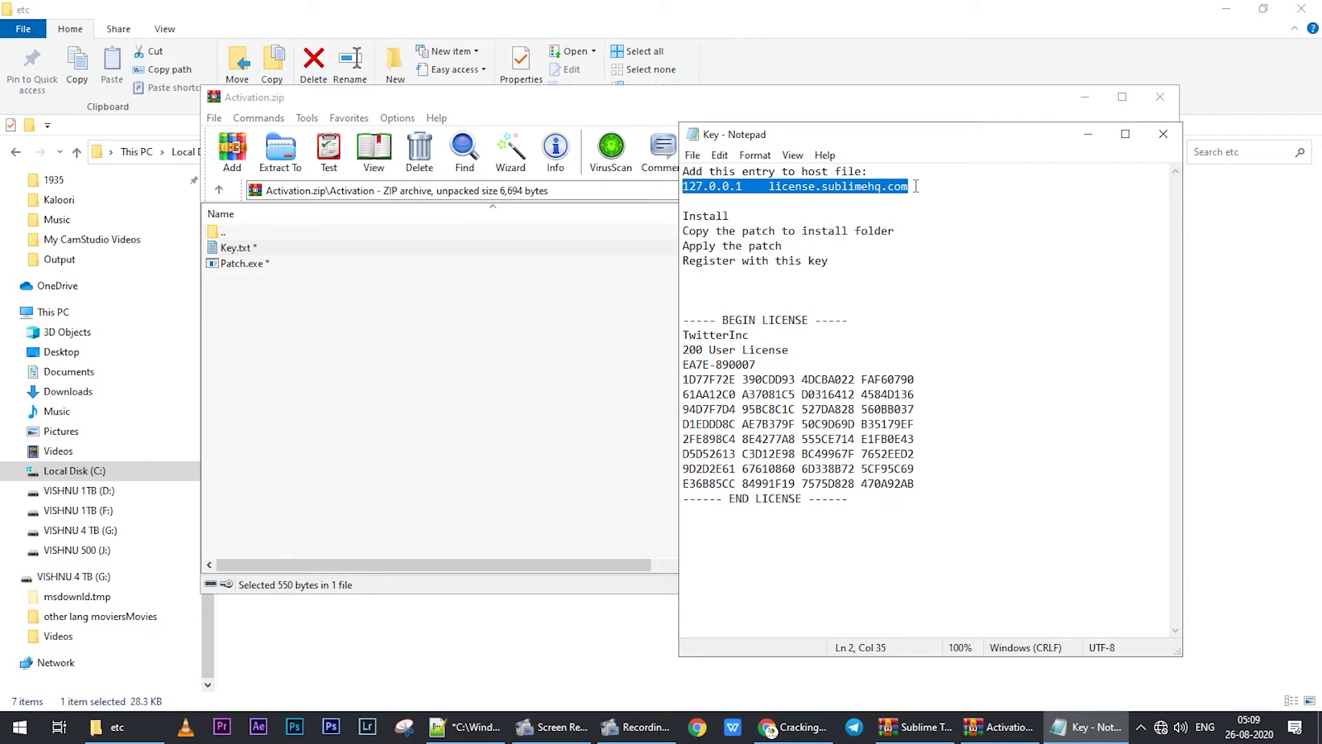
click(790, 7)
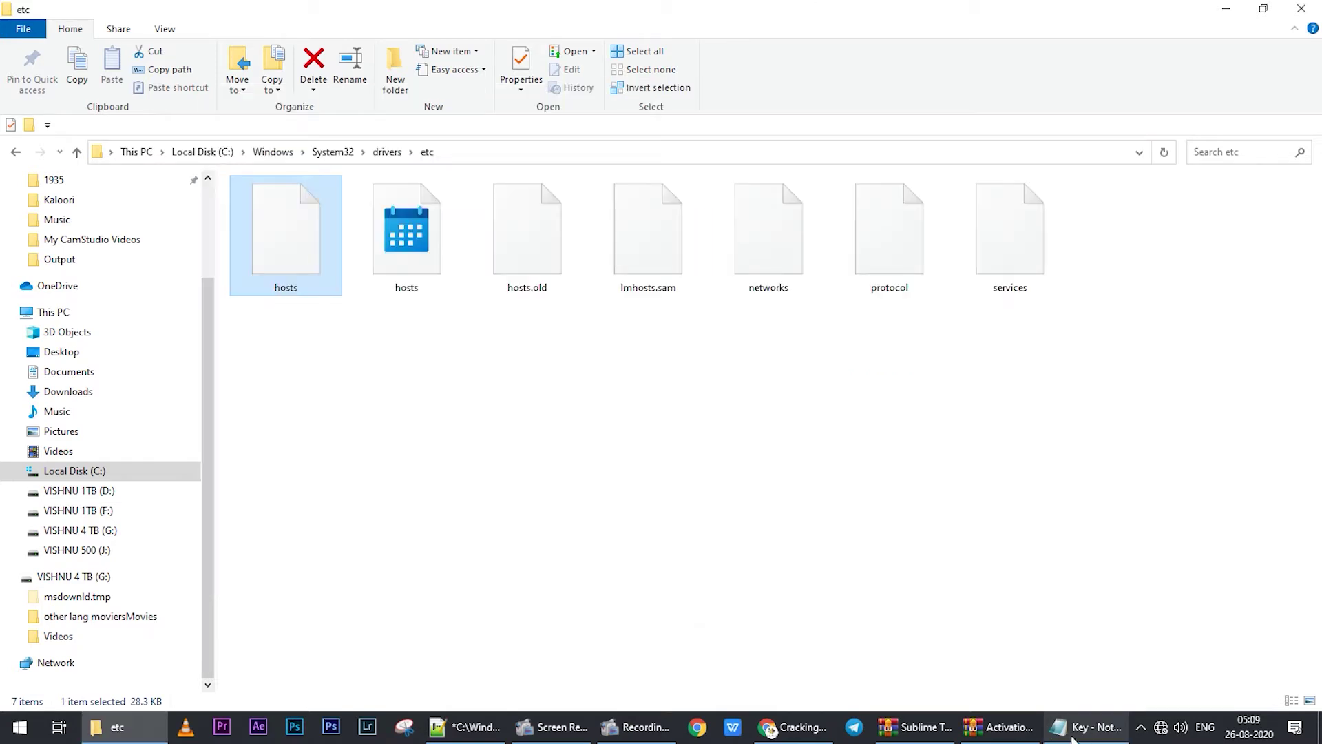
- Paste 127.0.0.1 license.sublimehq.com as line 1178 of hosts, save it, and close Notepad++
click(468, 726)
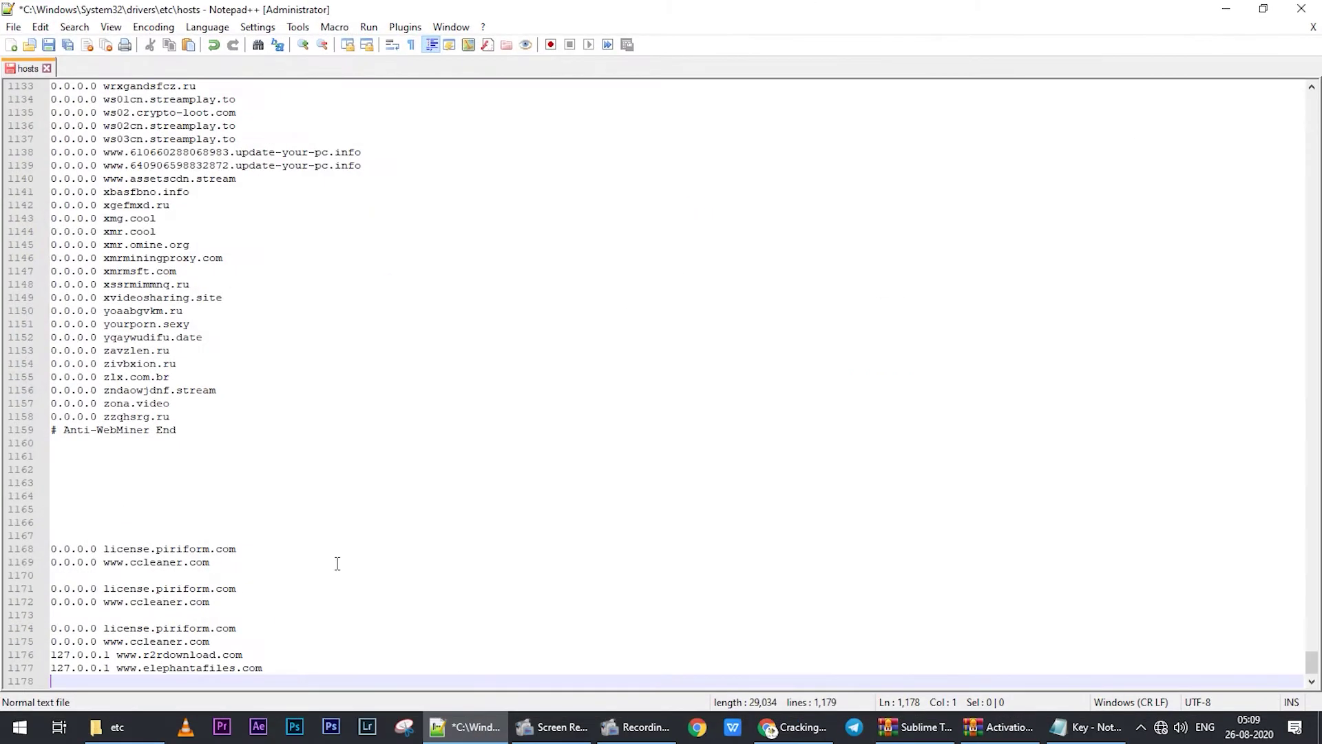
key(ctrl+v)
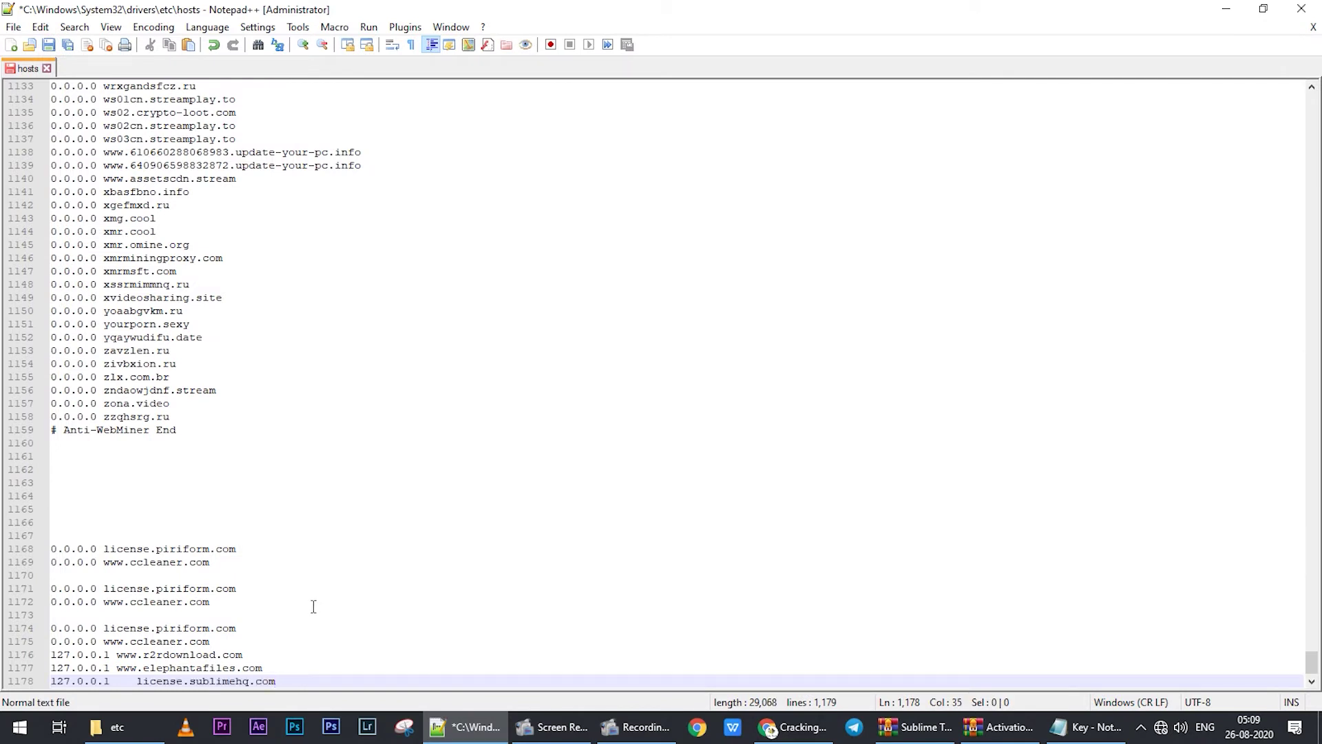
key(ctrl+s)
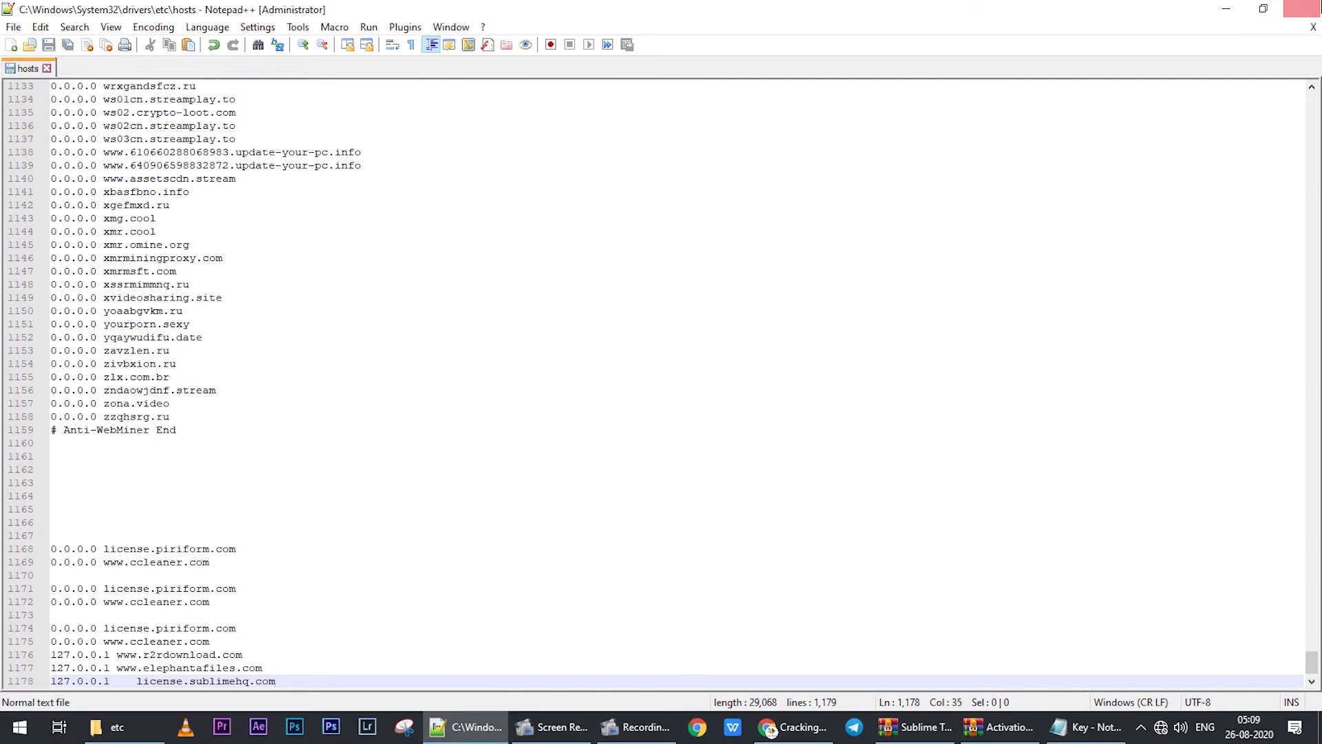
click(1301, 8)
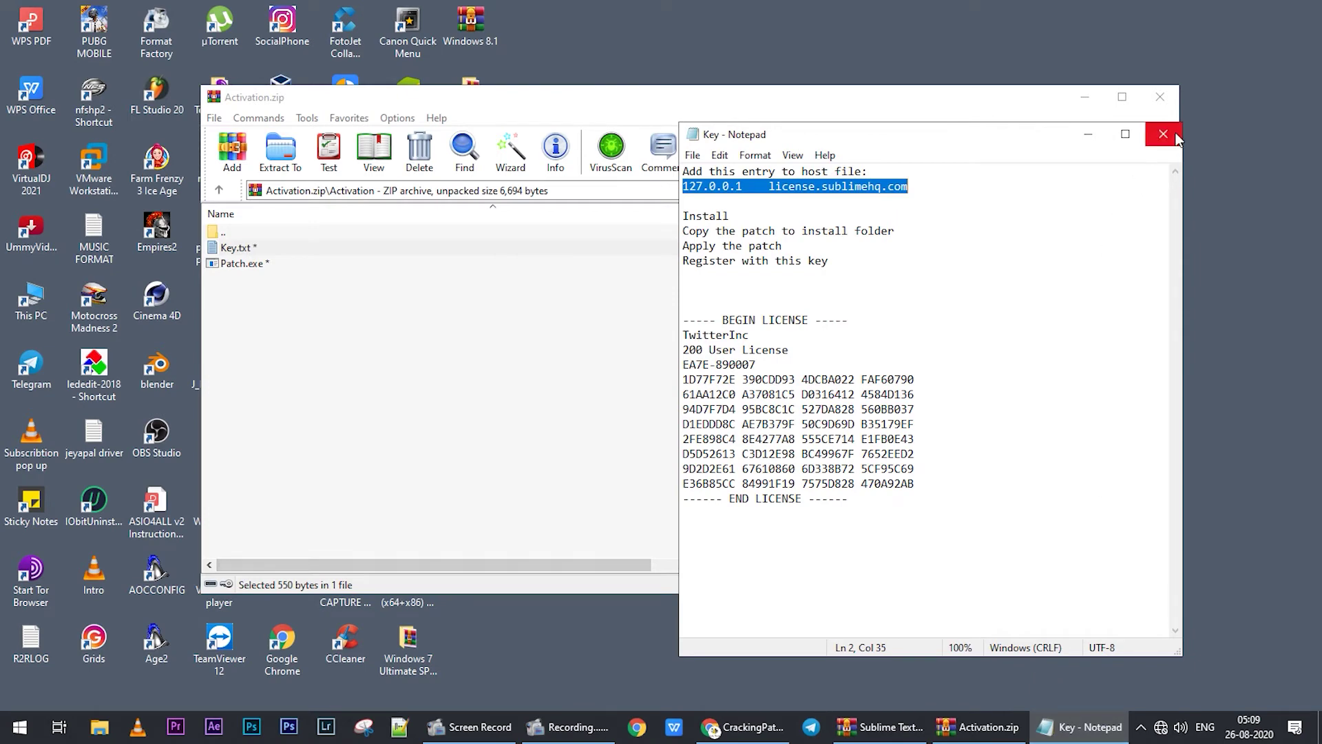
- Close the key notes and browse File Explorer to C:\Program Files\Sublime Text 3
drag(684, 393, 909, 396)
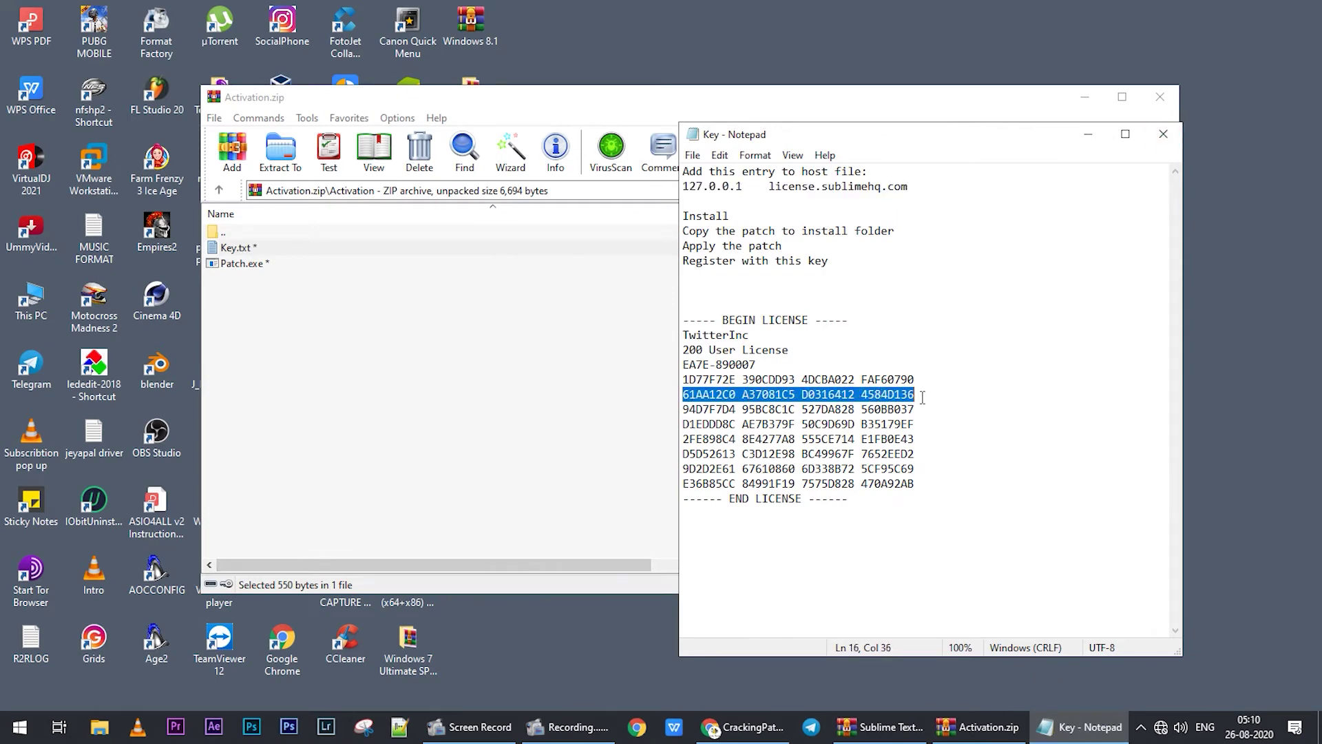
click(1164, 135)
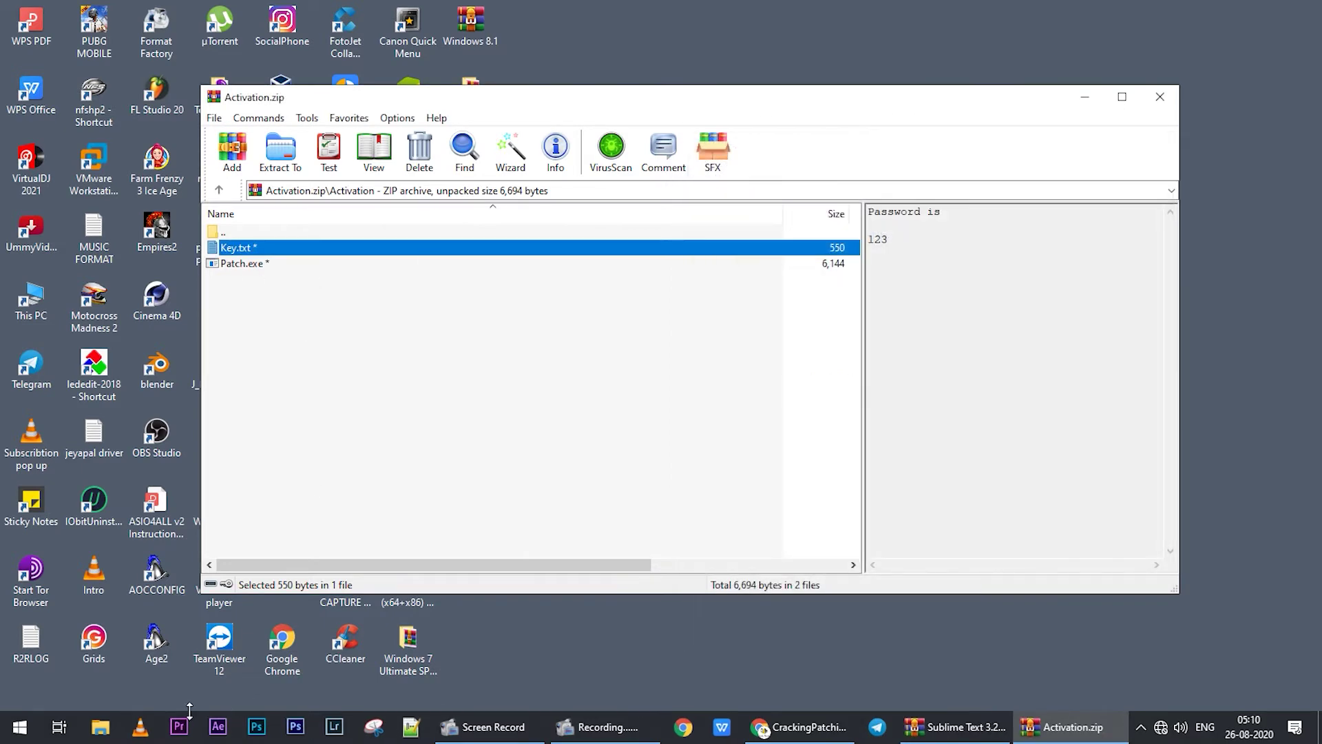
click(101, 726)
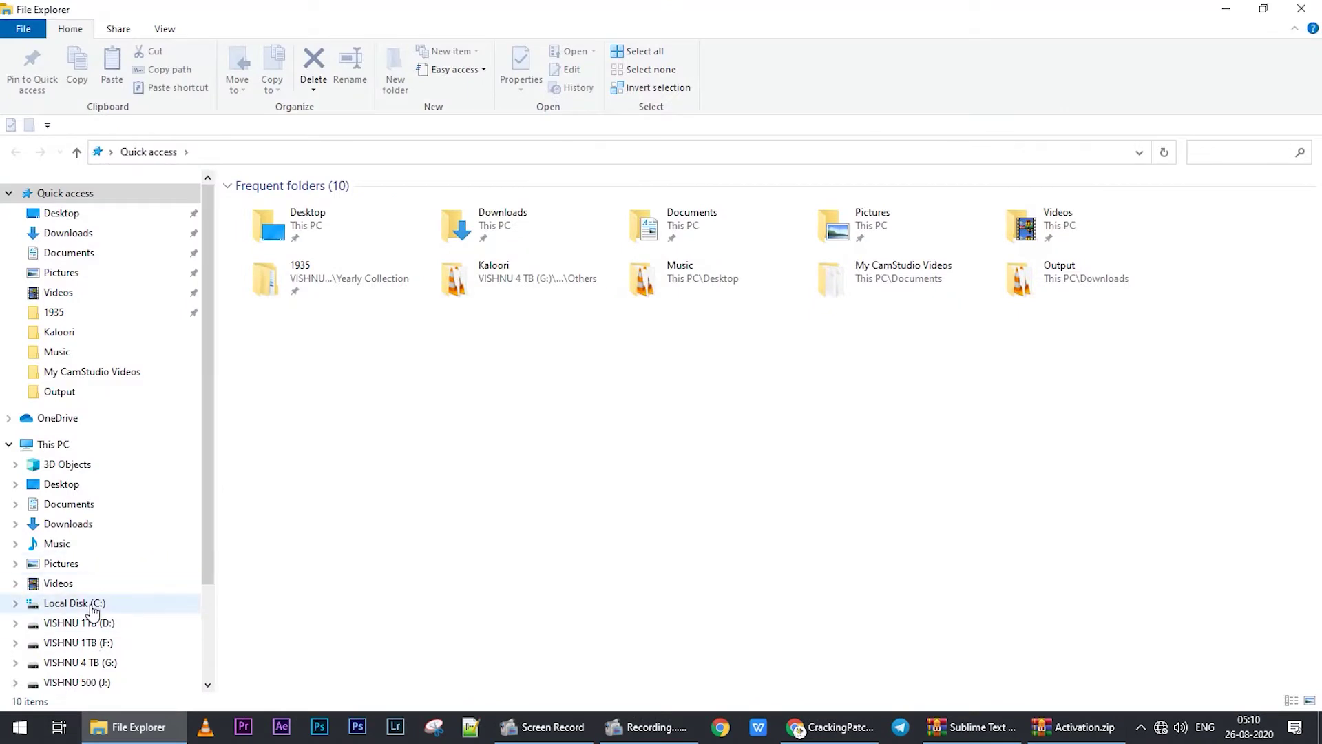
click(92, 606)
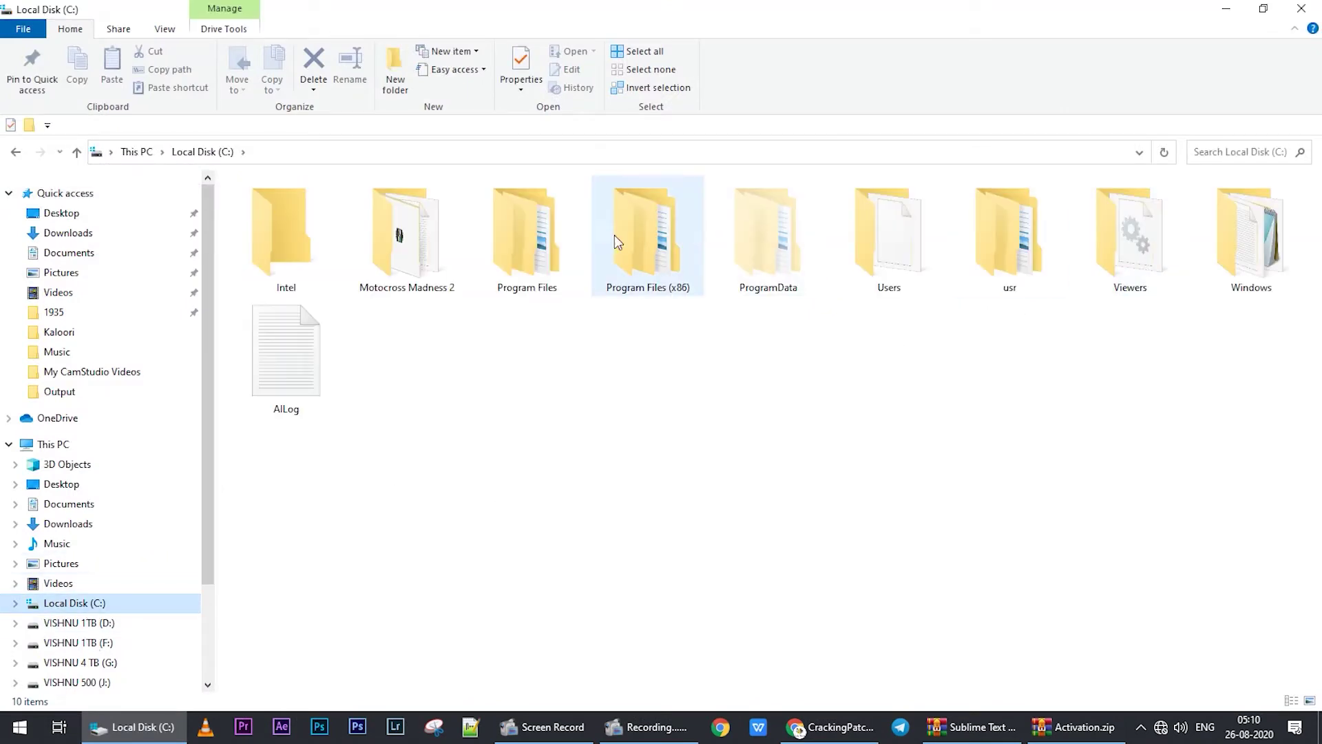
double_click(569, 246)
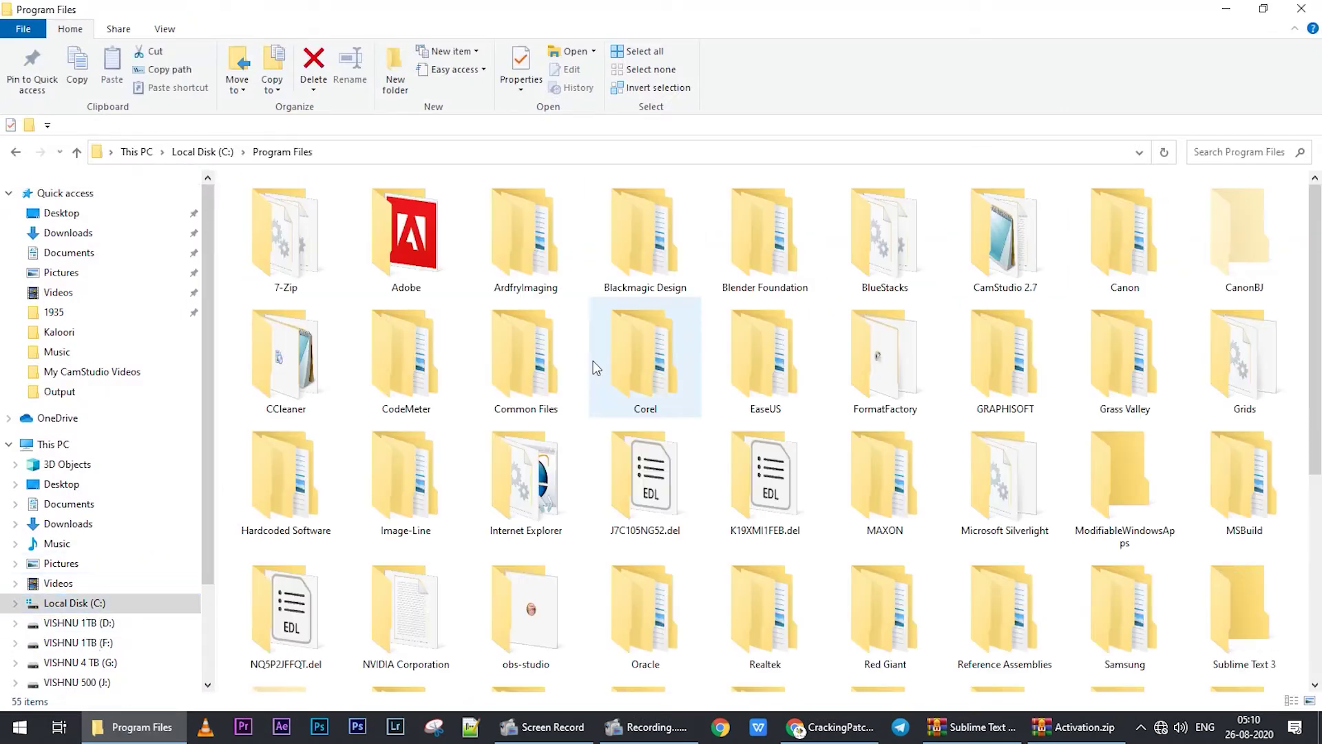
key(s)
double_click(1231, 618)
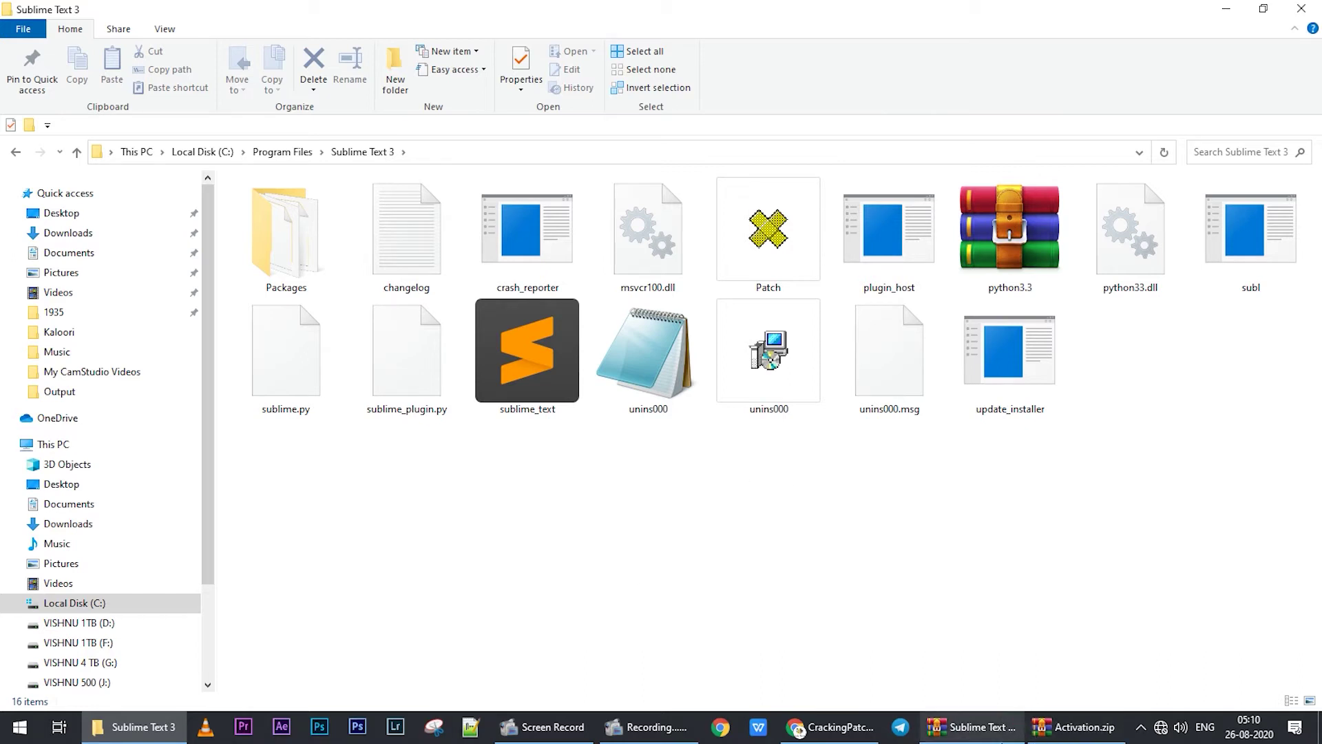
click(1008, 728)
- Run Patch.exe from Activation.zip with the archive password, replacing the existing Patch file in Sublime Text 3
click(1077, 728)
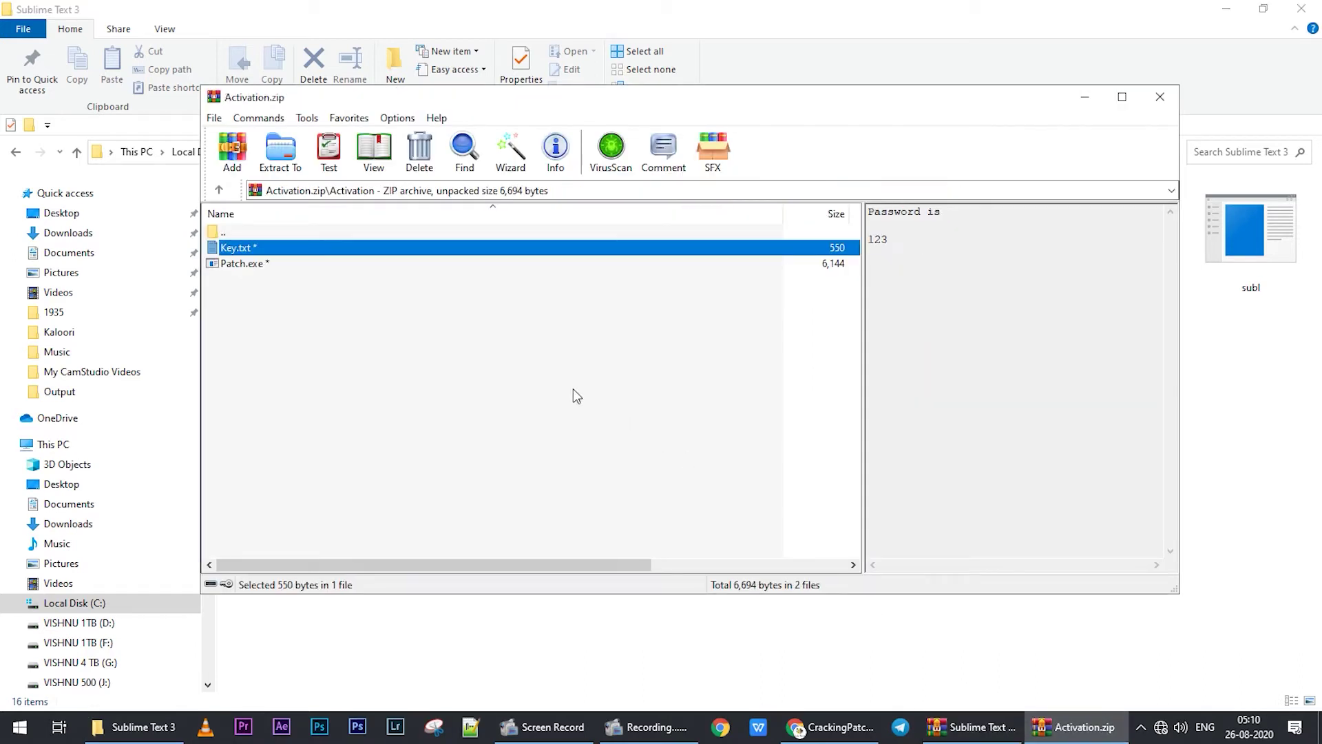
double_click(230, 265)
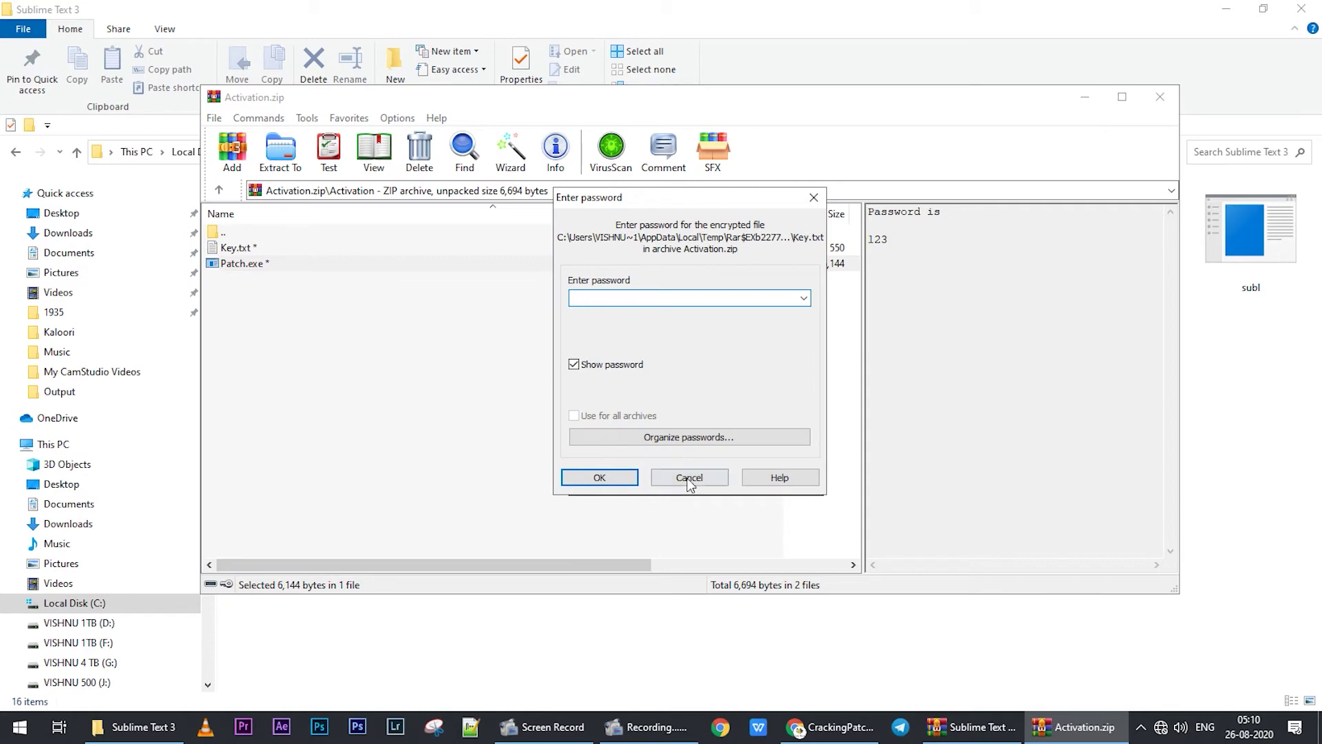
click(688, 477)
click(355, 160)
double_click(253, 265)
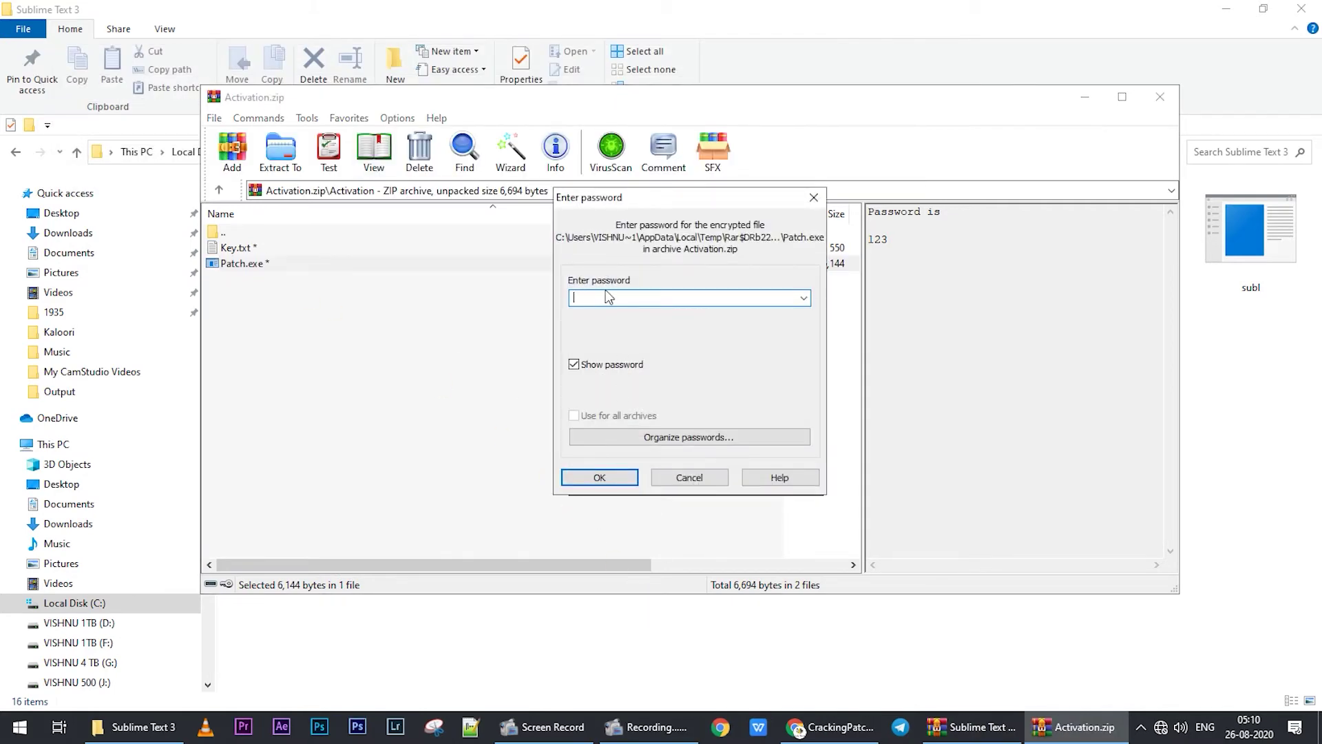
text(123)
click(606, 477)
click(610, 234)
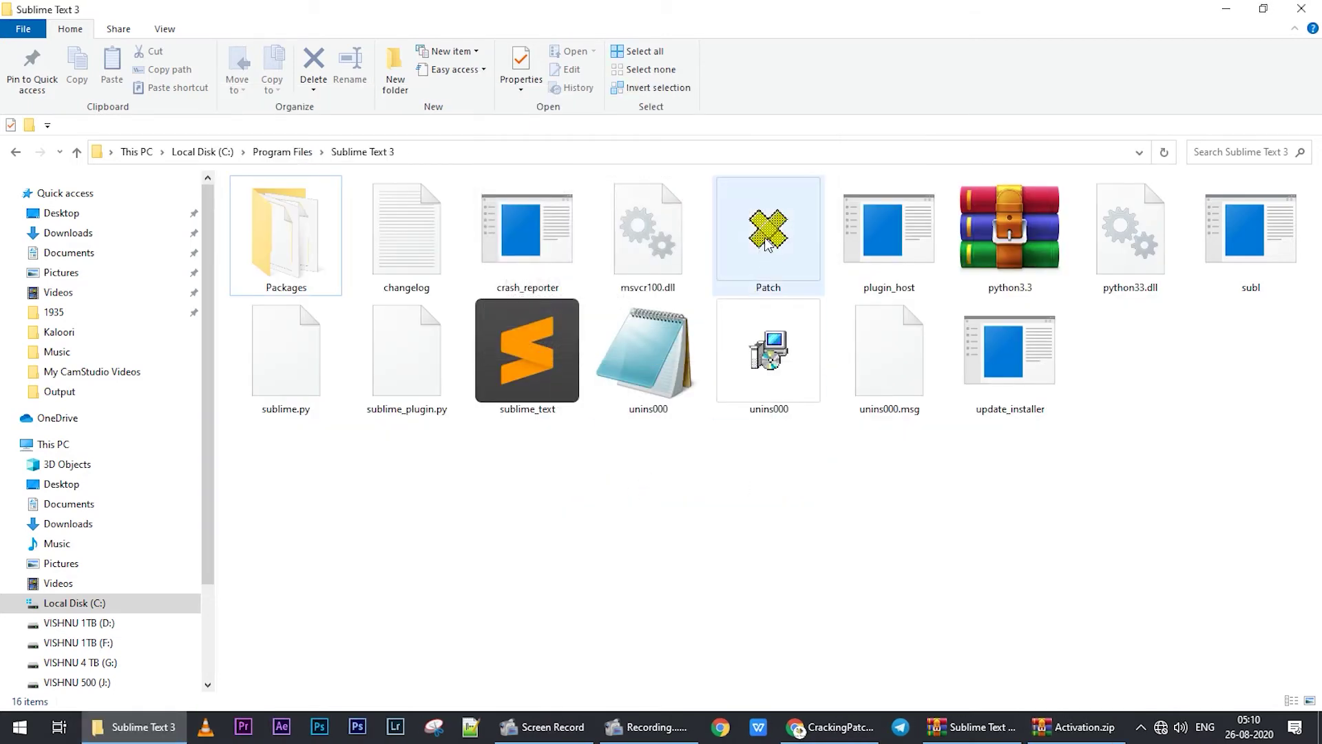
- Run the Sublime Text 3 patch as administrator and apply it
right_click(763, 252)
click(795, 252)
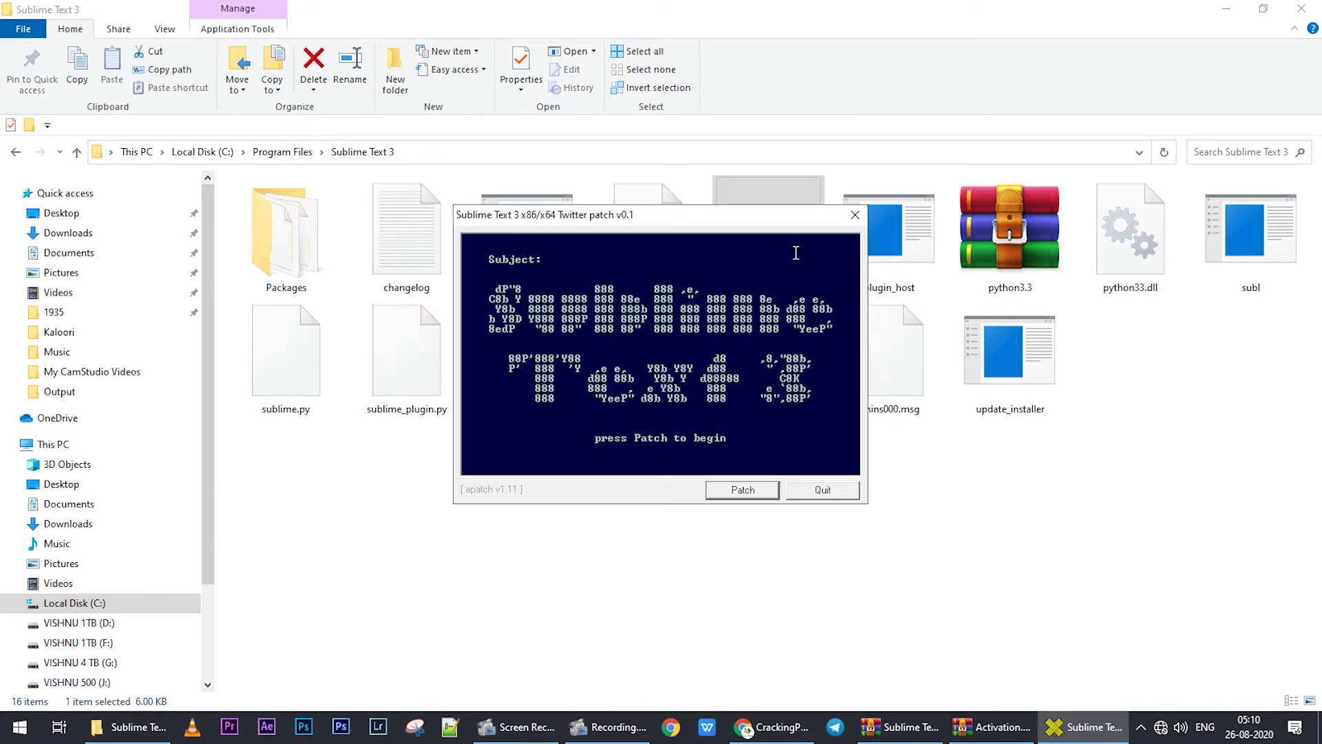
click(750, 495)
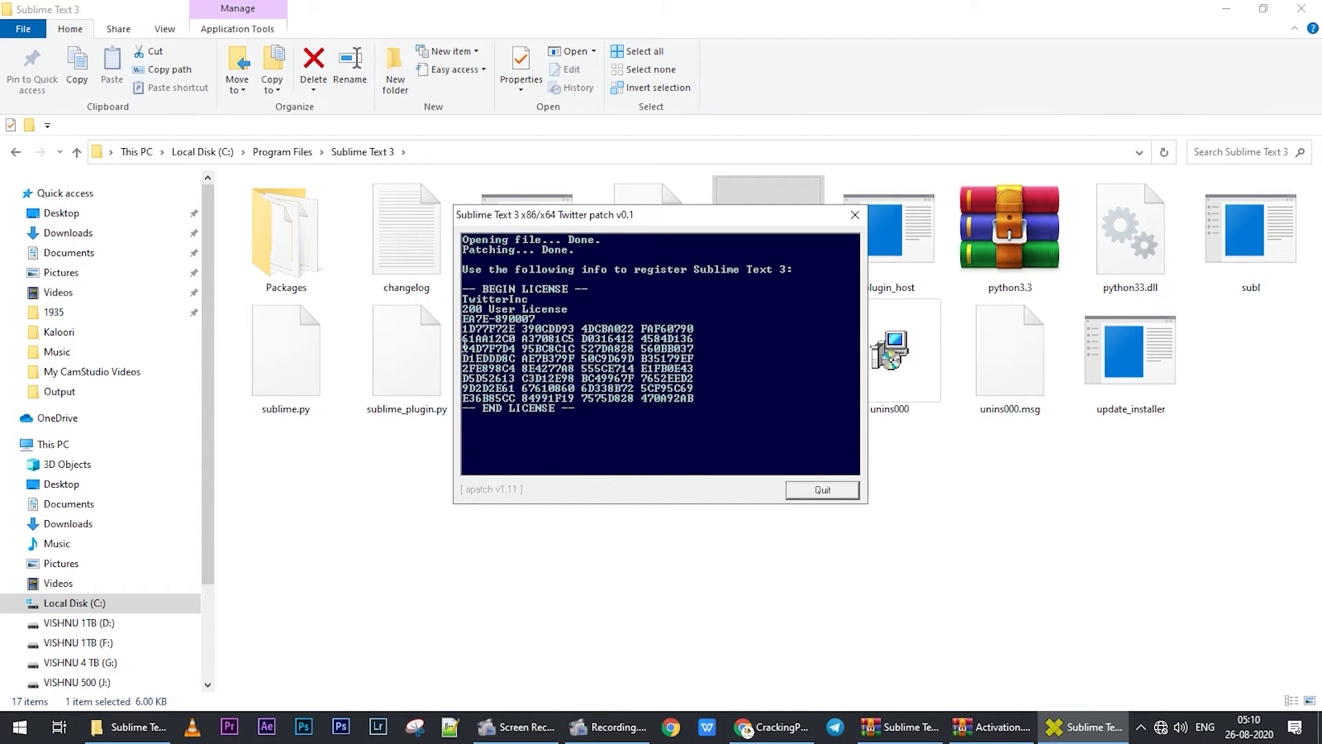
- Select one line of the generated license key, then search Windows for 'sublim'
drag(464, 344, 703, 349)
key(ctrl+c)
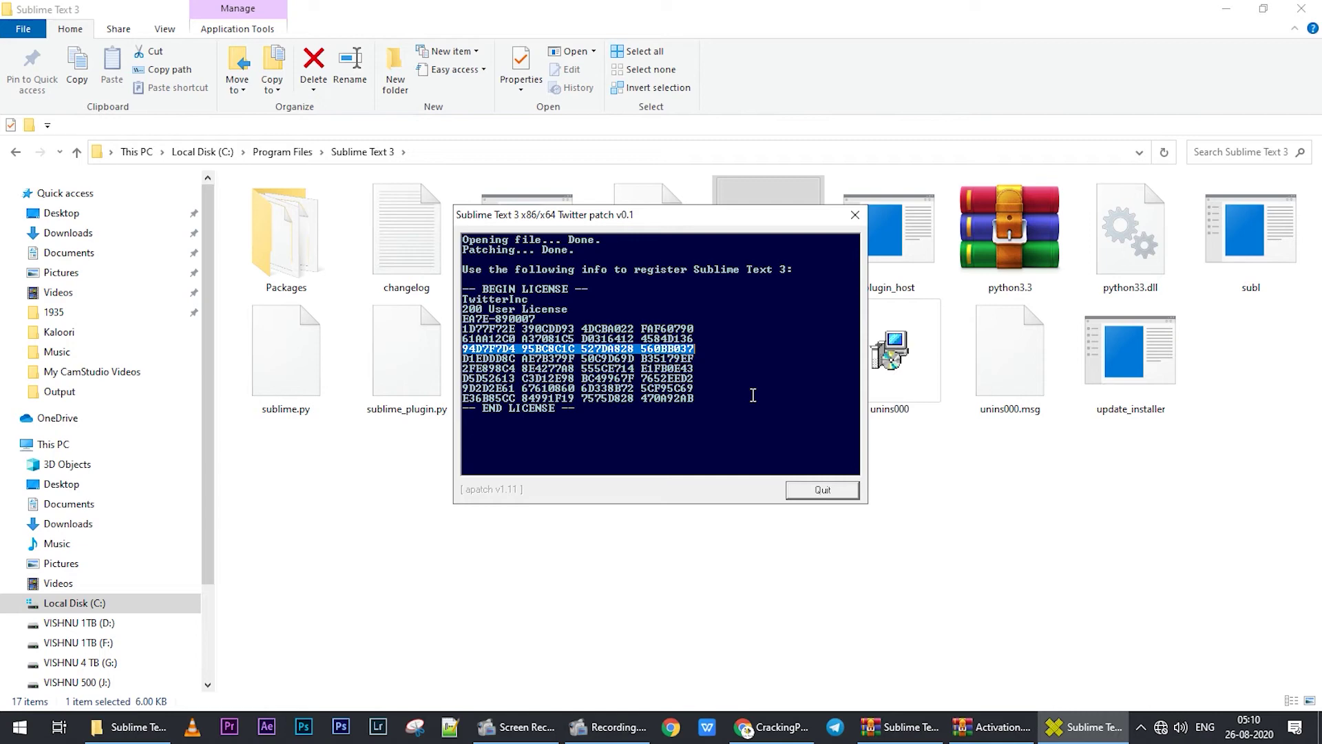
key(super)
text(sublime)
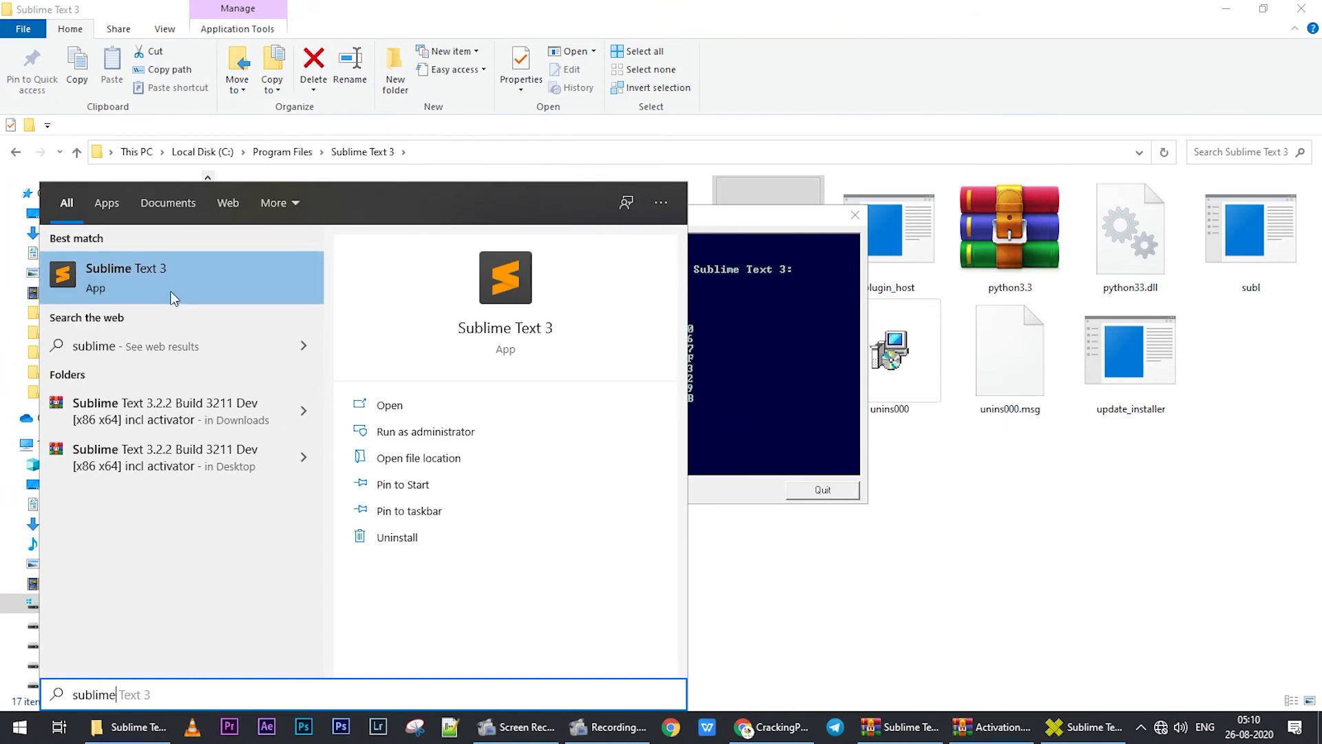
- Launch Sublime Text 3 and paste the single license key line into Help > Enter License
click(90, 269)
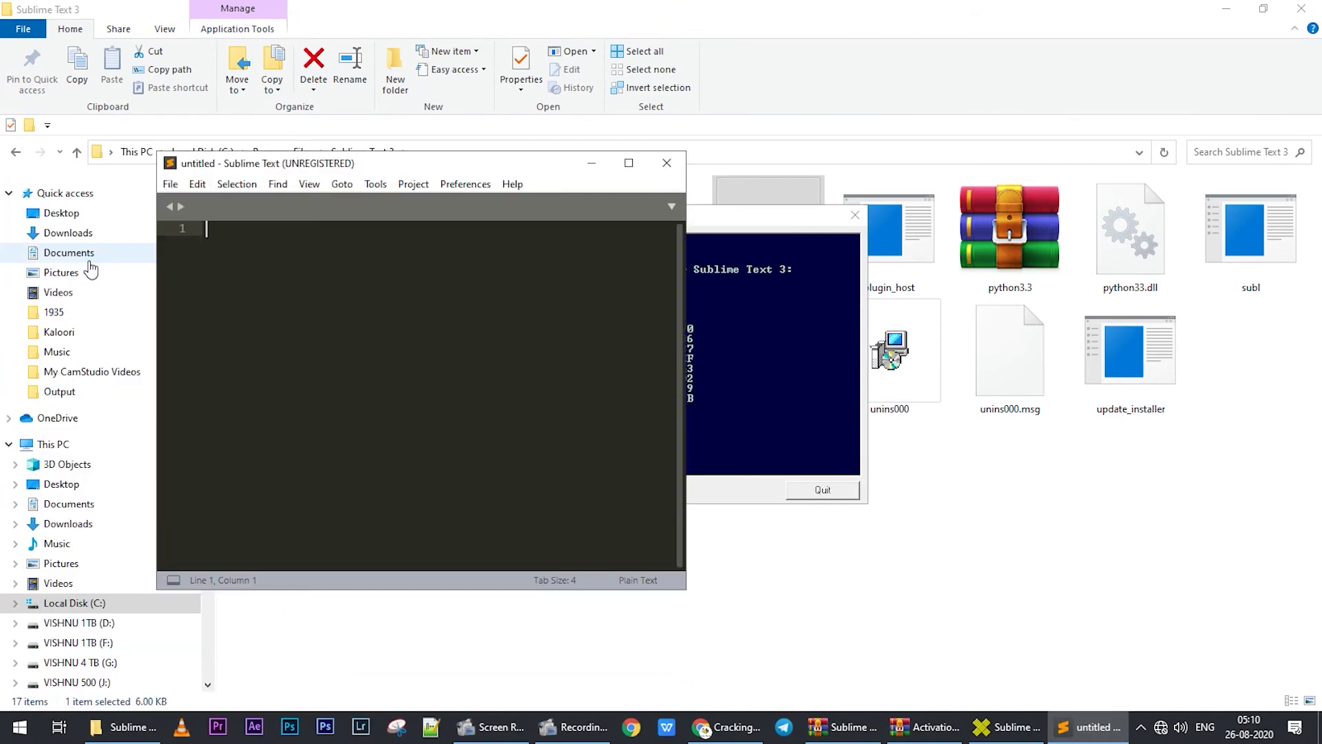
click(510, 184)
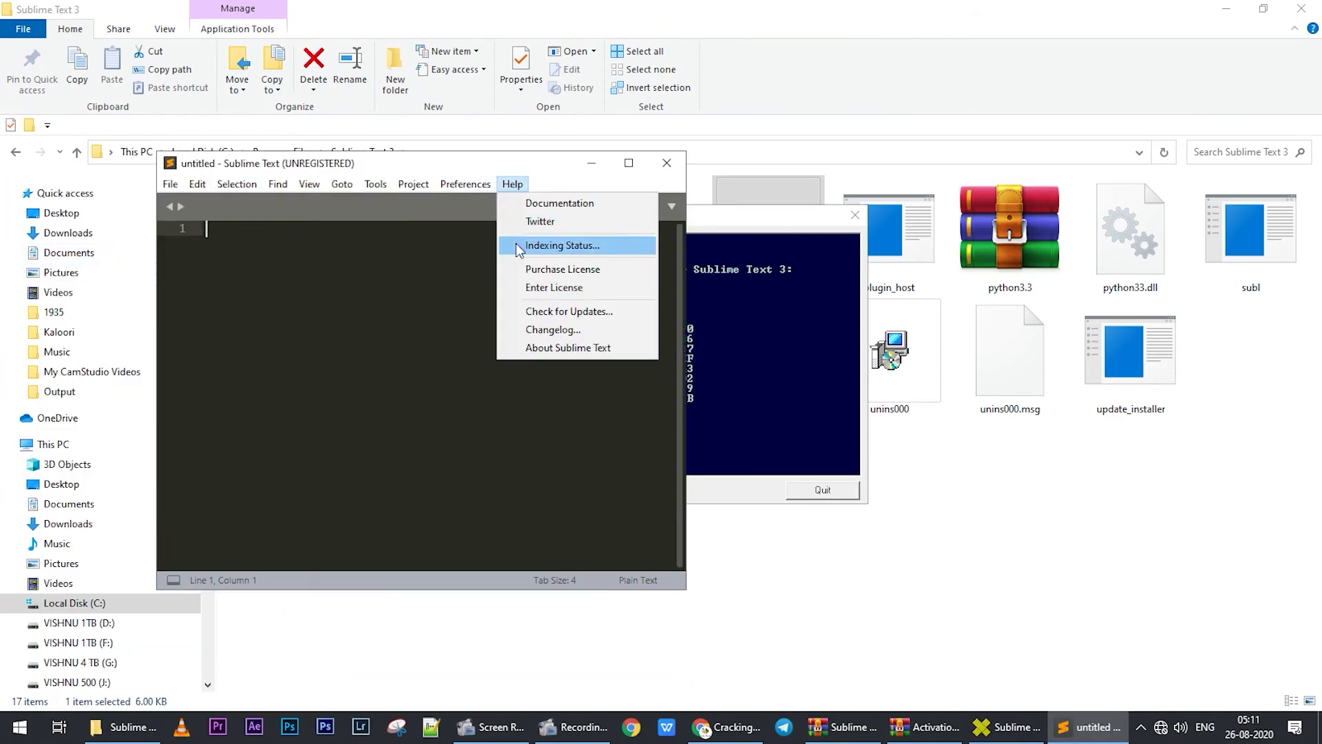
click(523, 288)
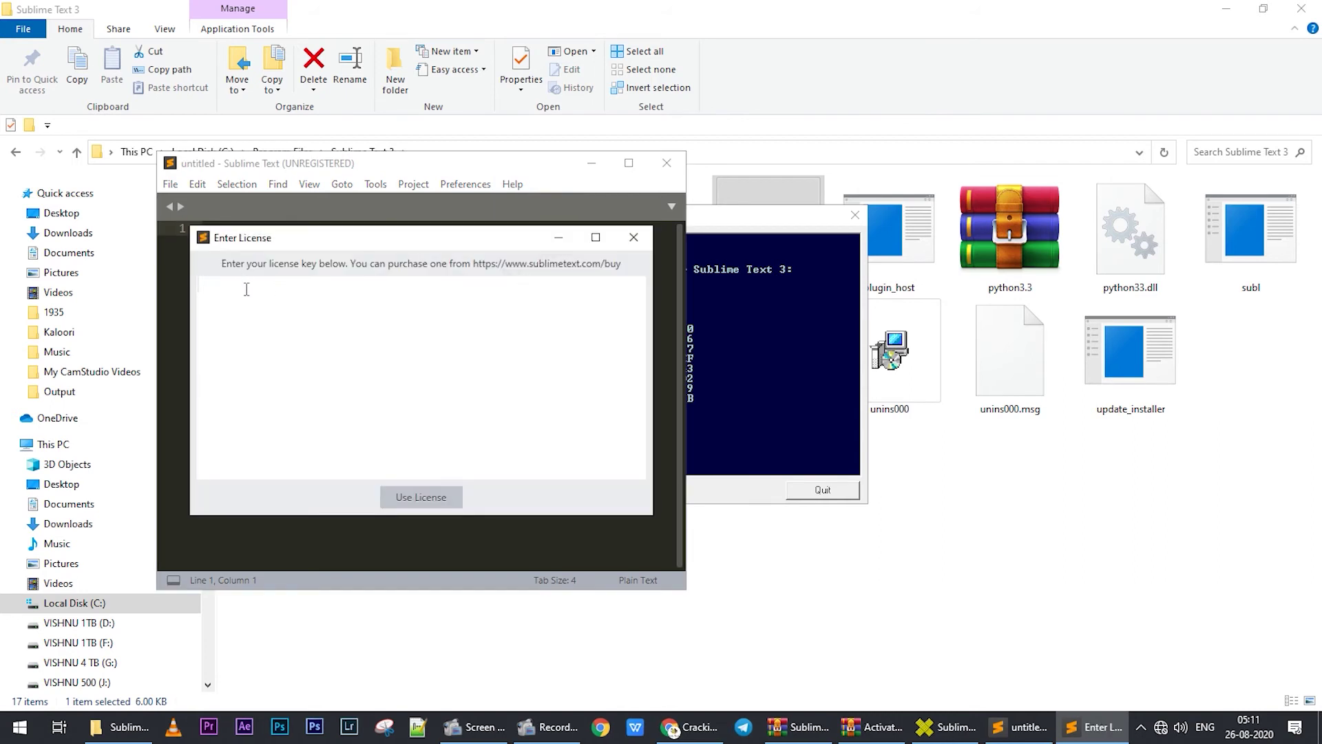
key(ctrl+v)
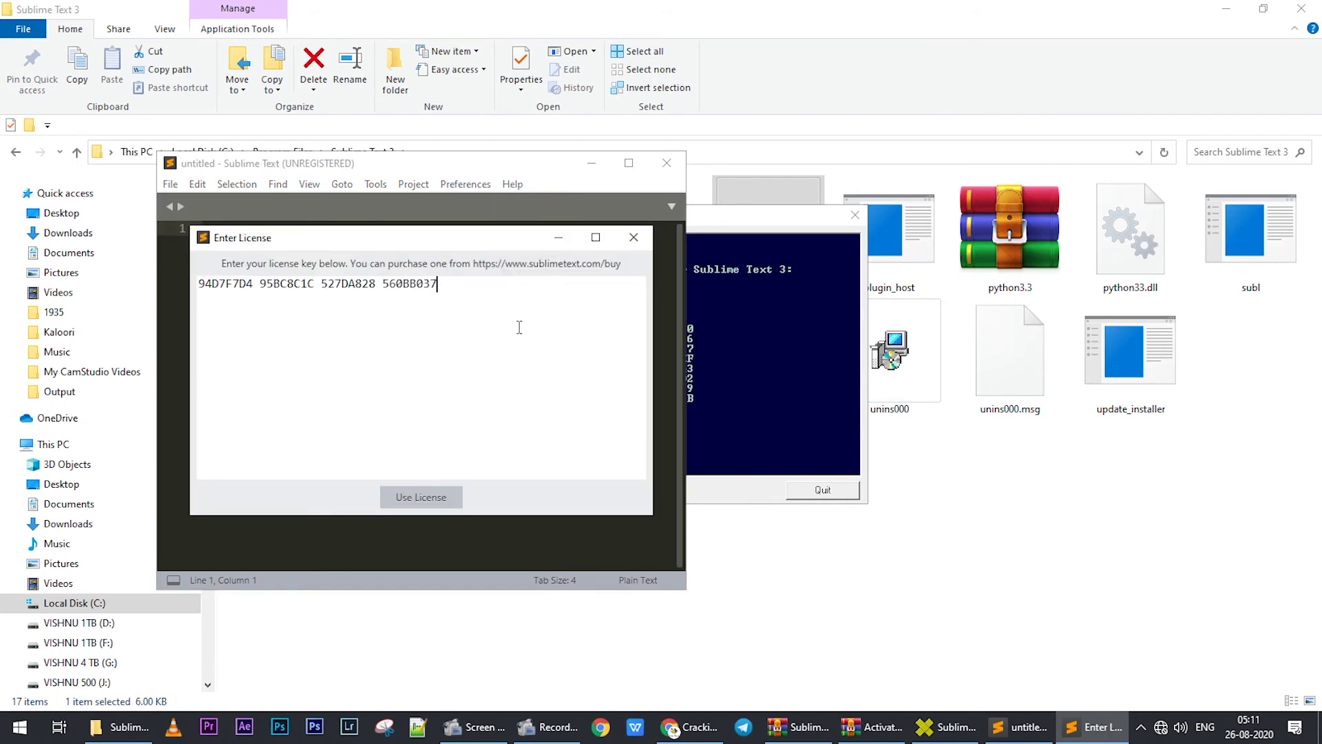
- Submit the one-line key, dismiss the invalid-license error, and return to the patch window
click(436, 497)
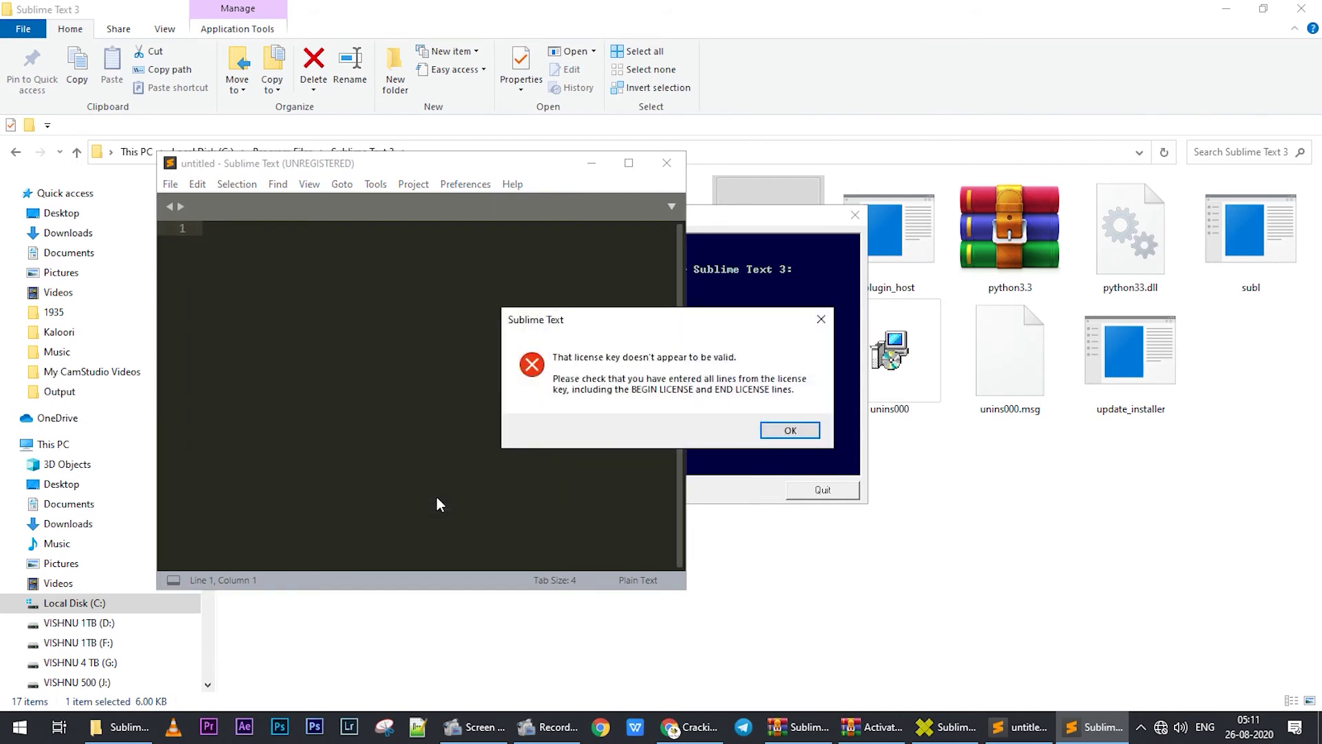
click(782, 438)
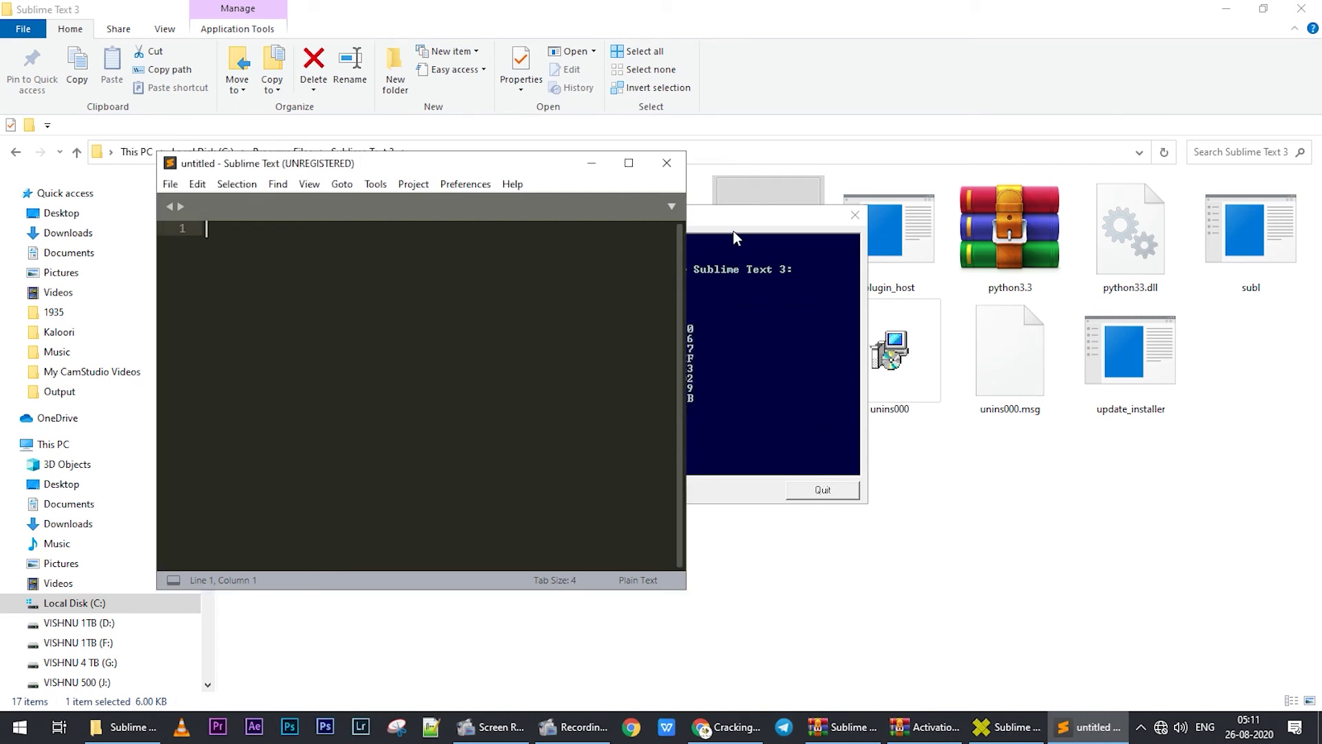
click(733, 230)
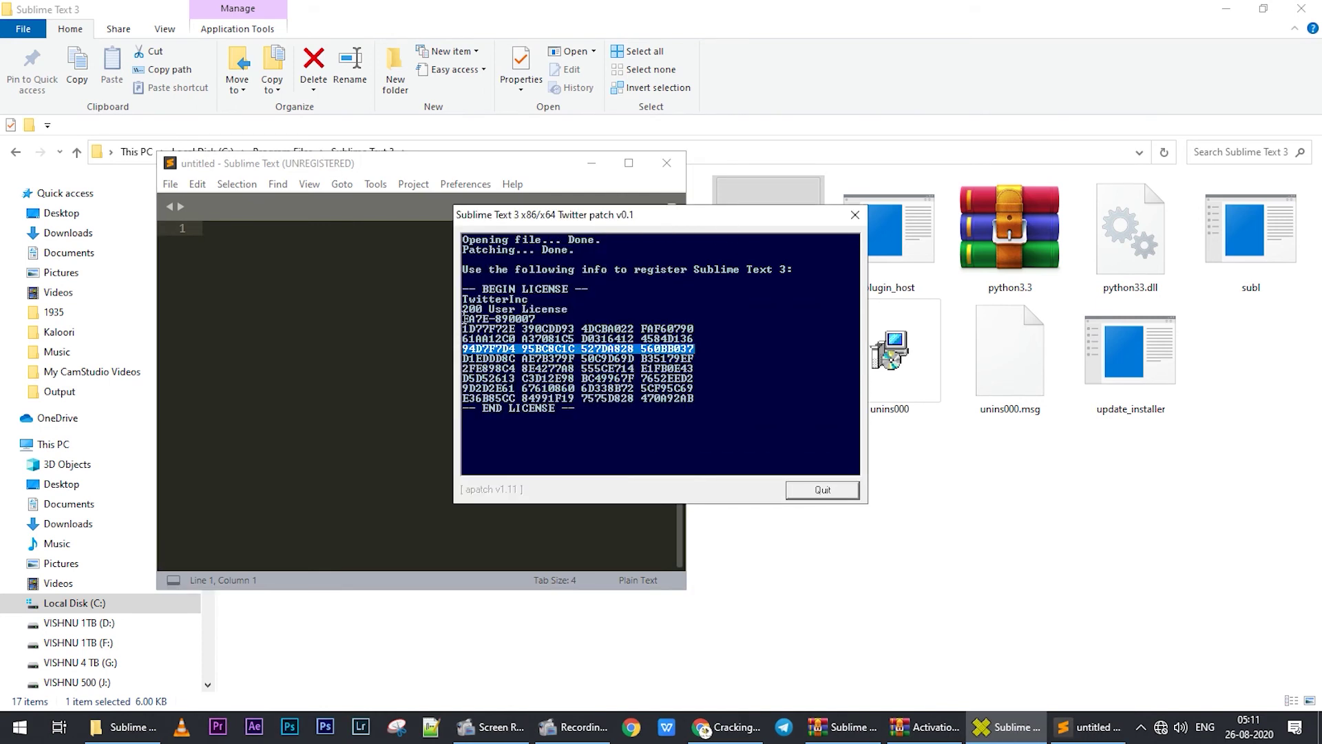
- Open Key.txt from the Activation archive with its password and select the full license block
click(1091, 726)
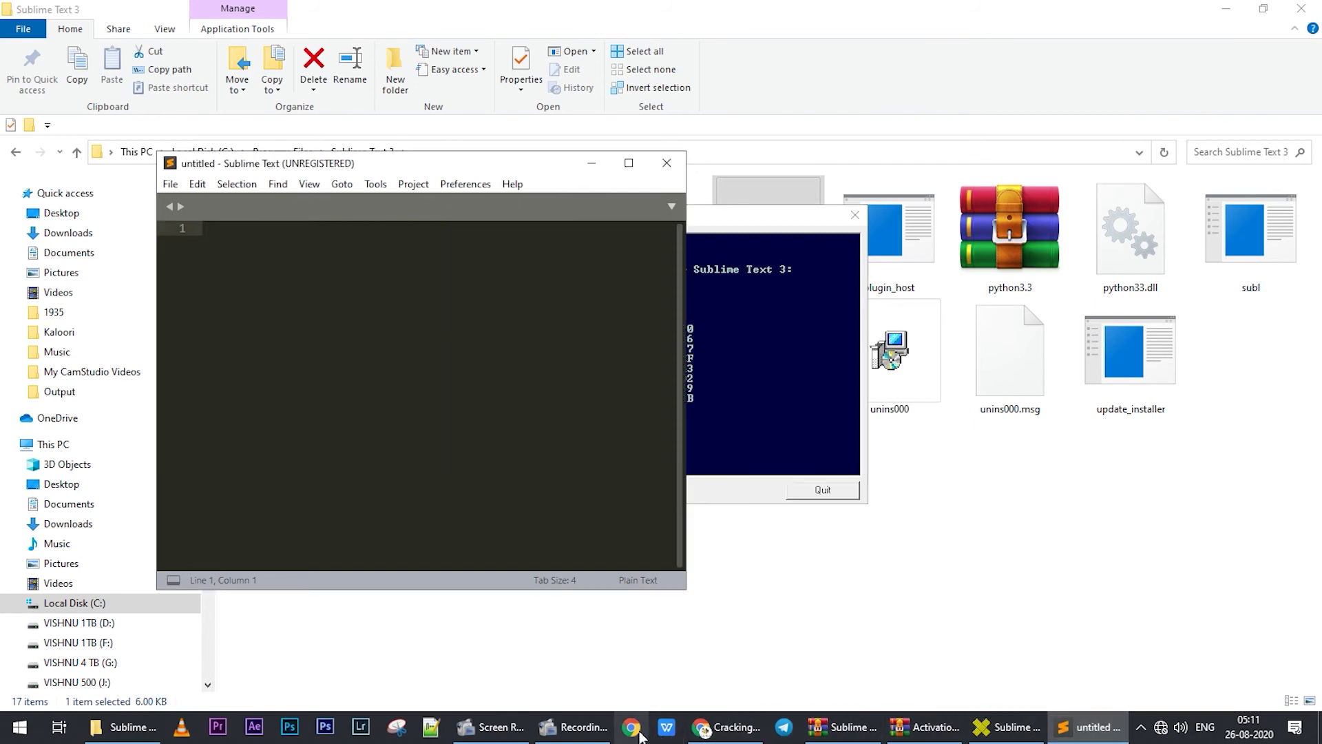
click(927, 729)
double_click(321, 248)
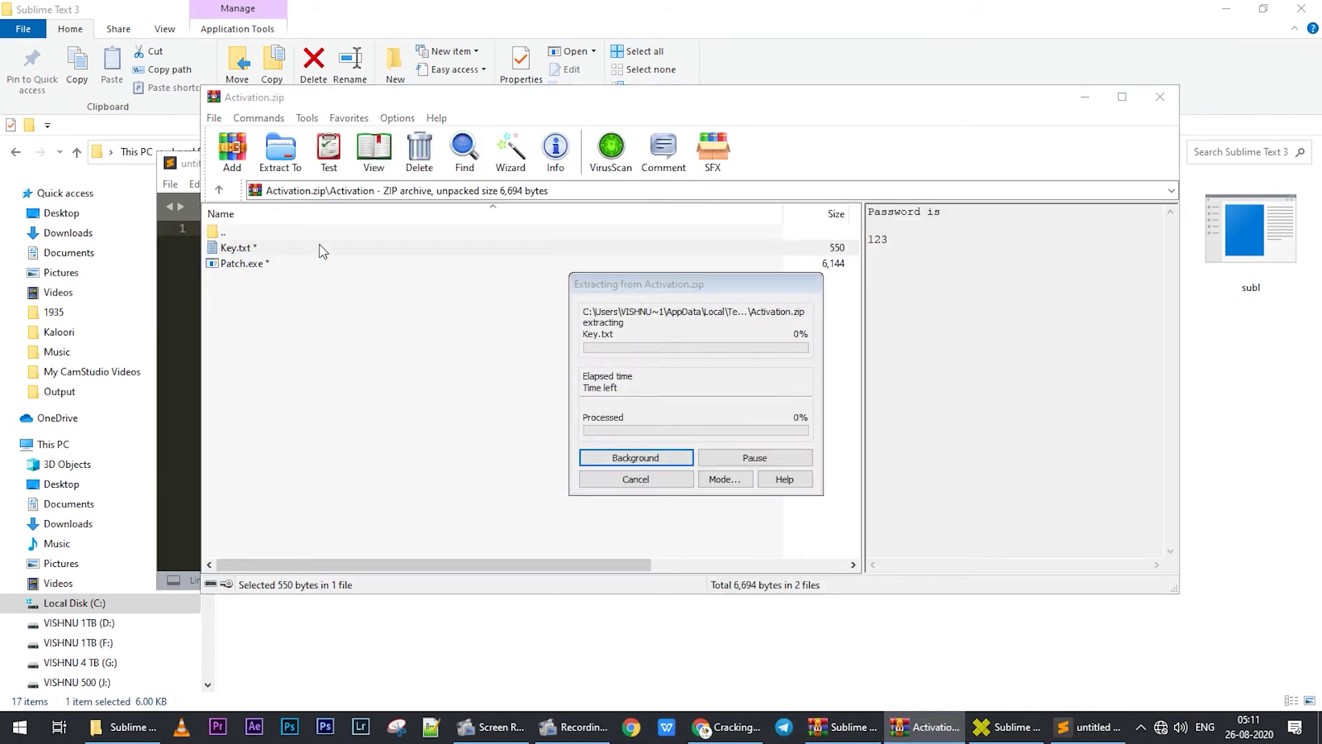
text(123)
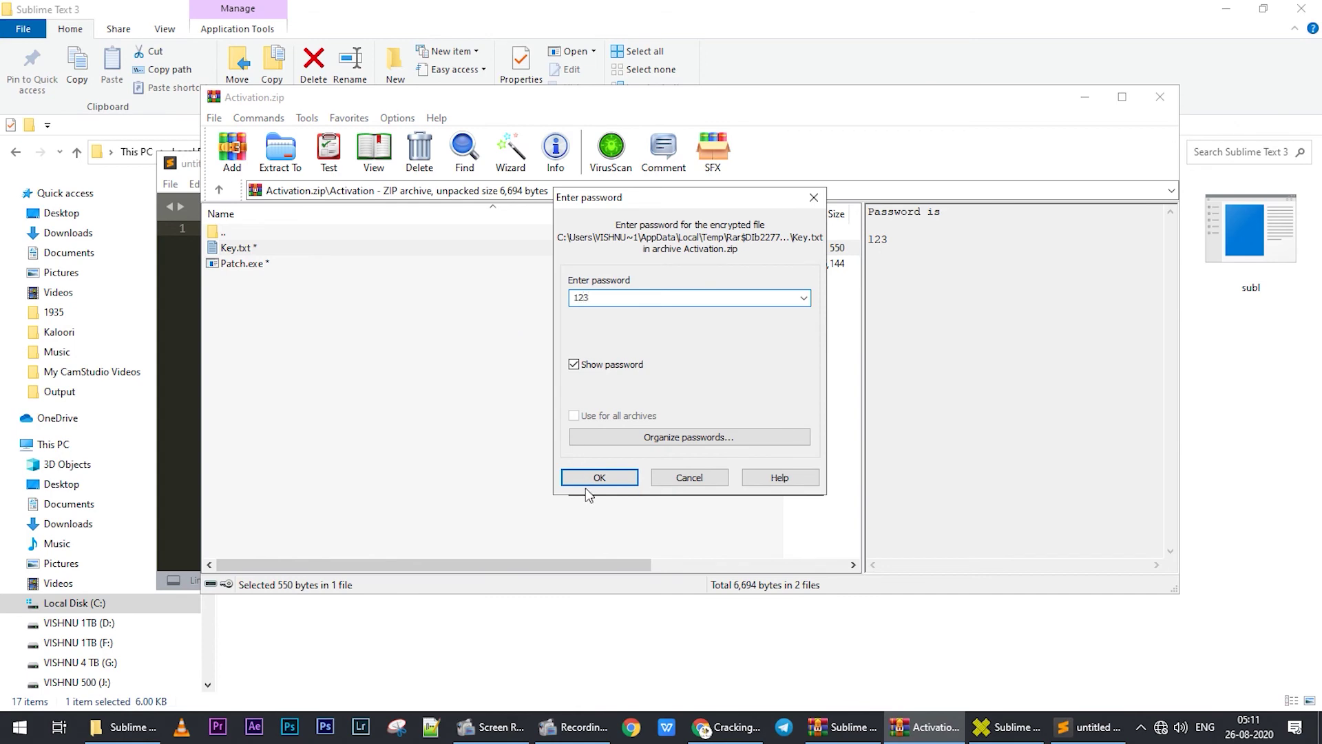
click(586, 482)
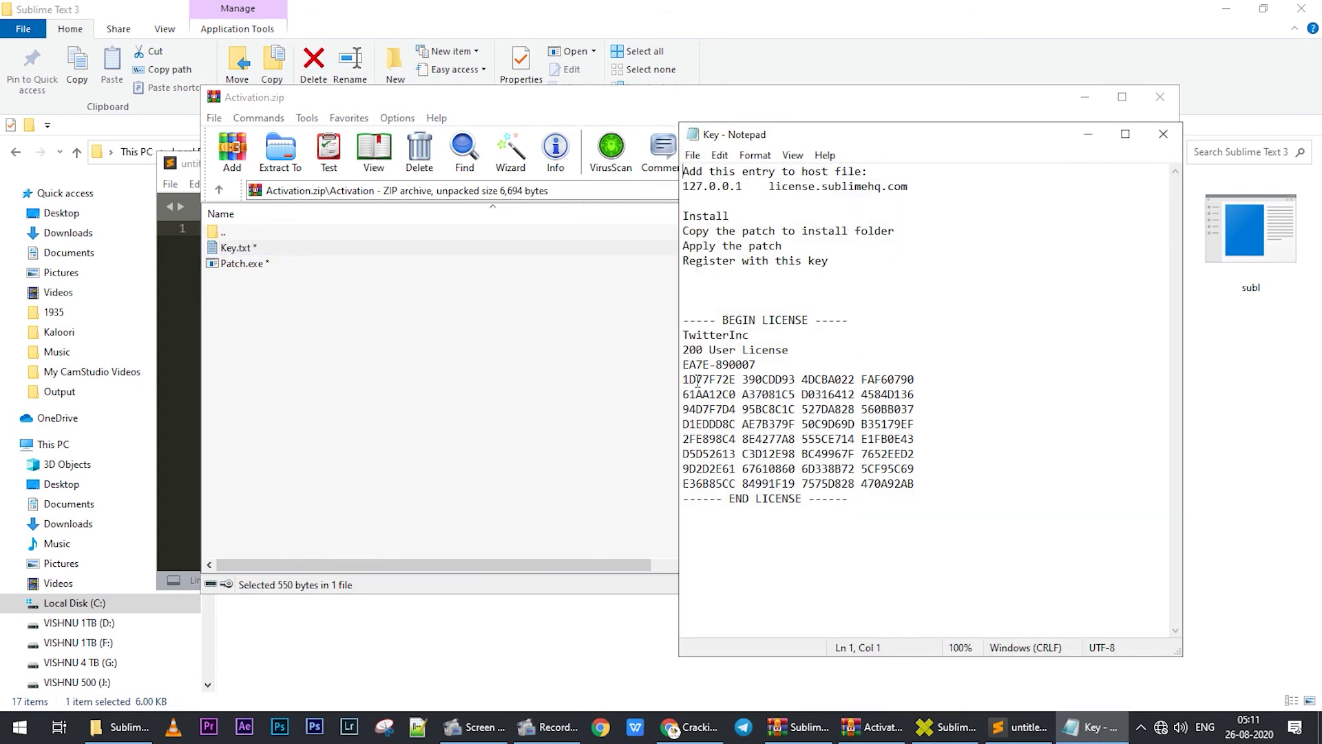
drag(685, 336, 933, 489)
key(ctrl+c)
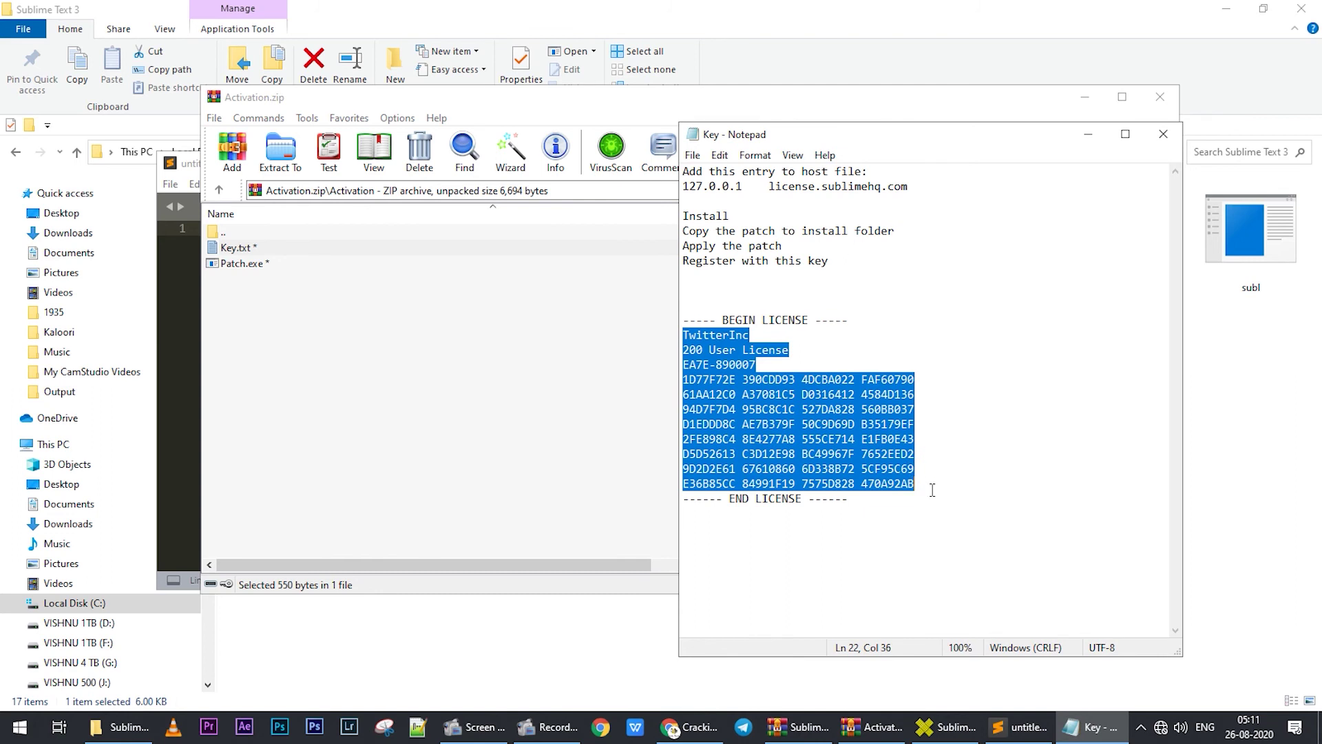
- Paste the full license block into Sublime's Enter License dialog and submit it to register
click(583, 385)
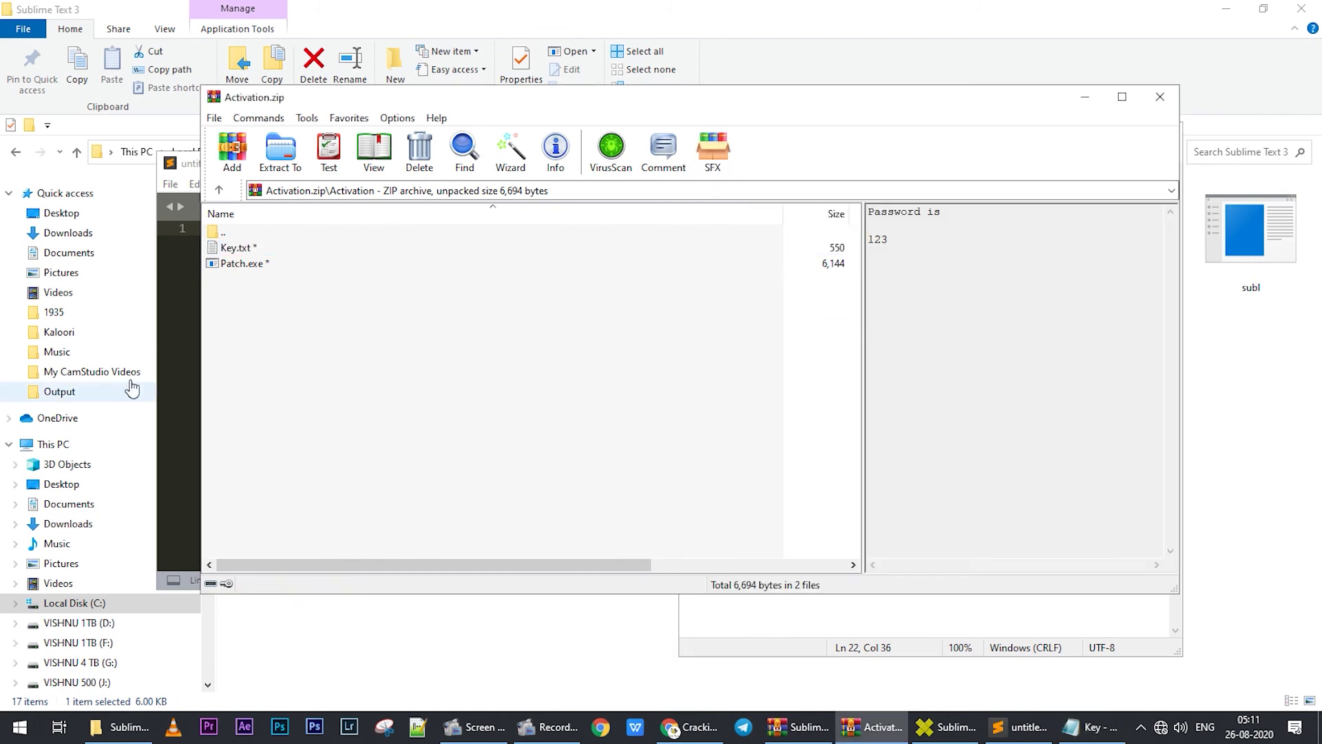
click(175, 358)
click(513, 185)
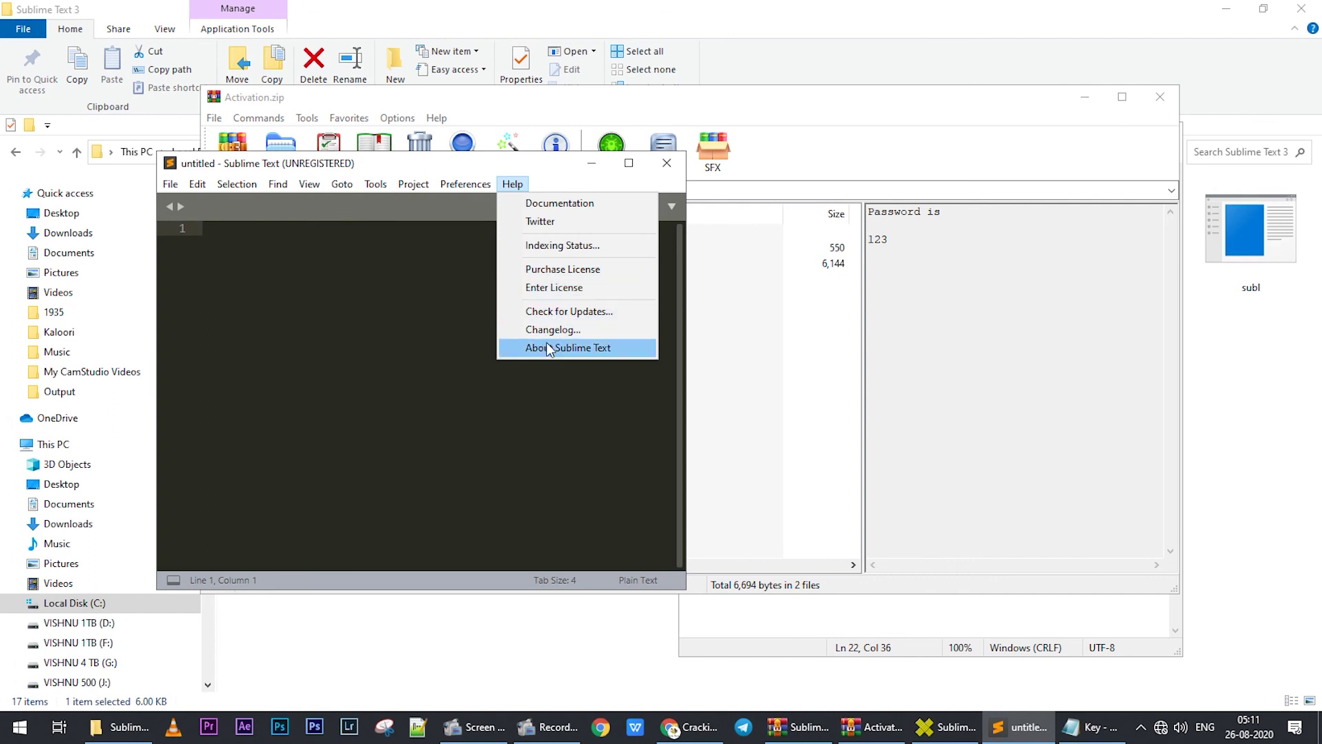
click(548, 288)
key(ctrl+v)
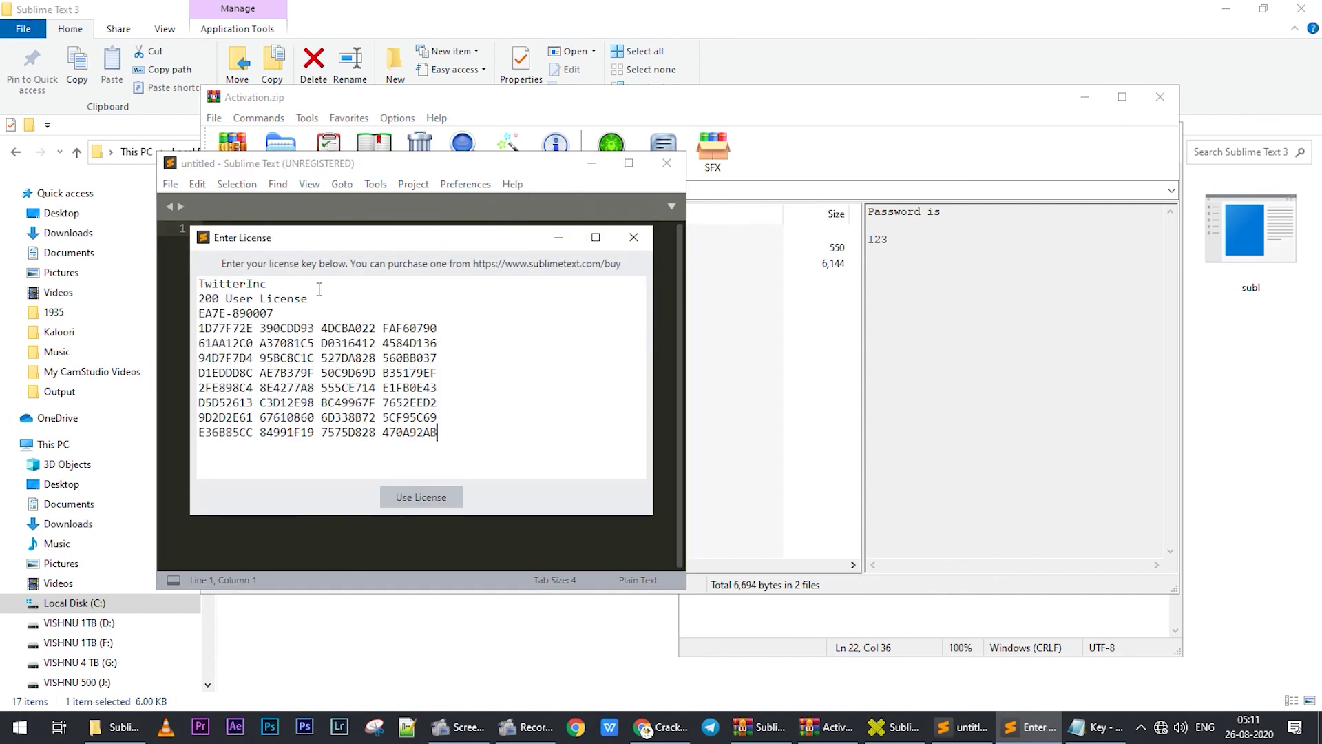
click(427, 499)
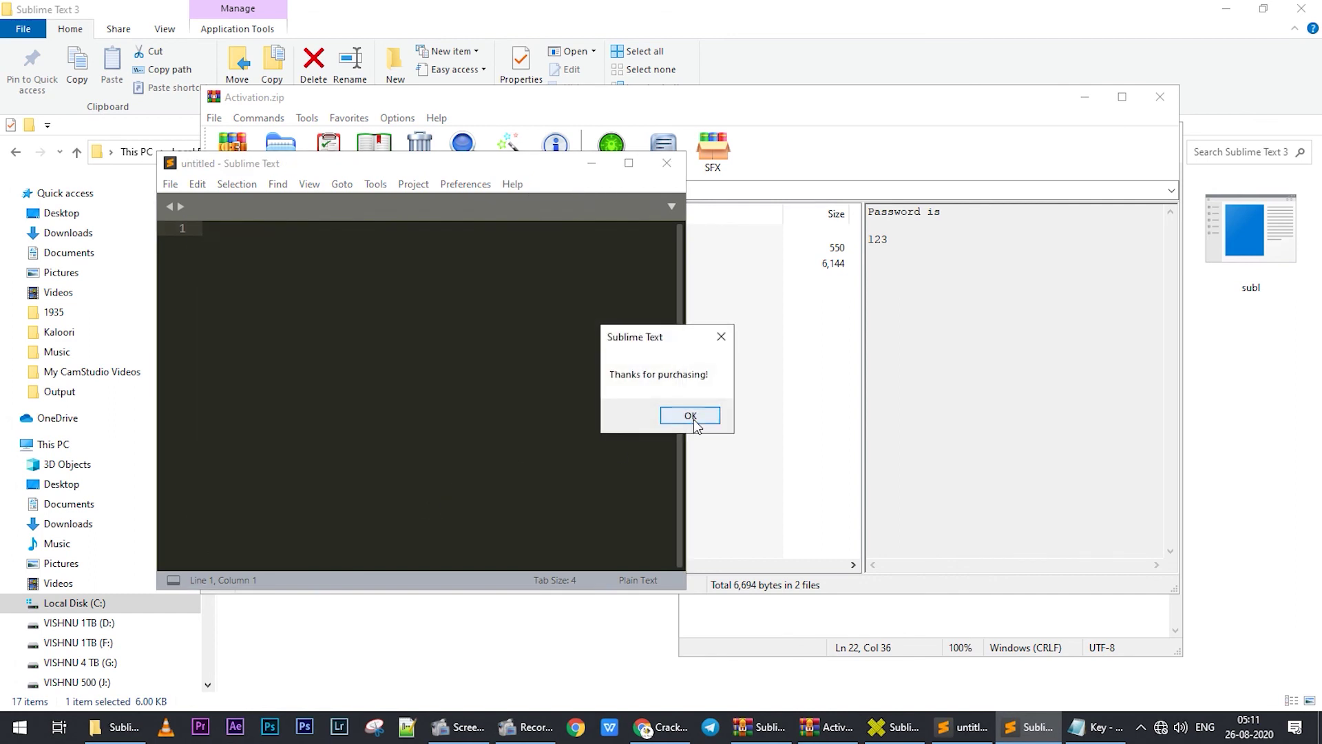